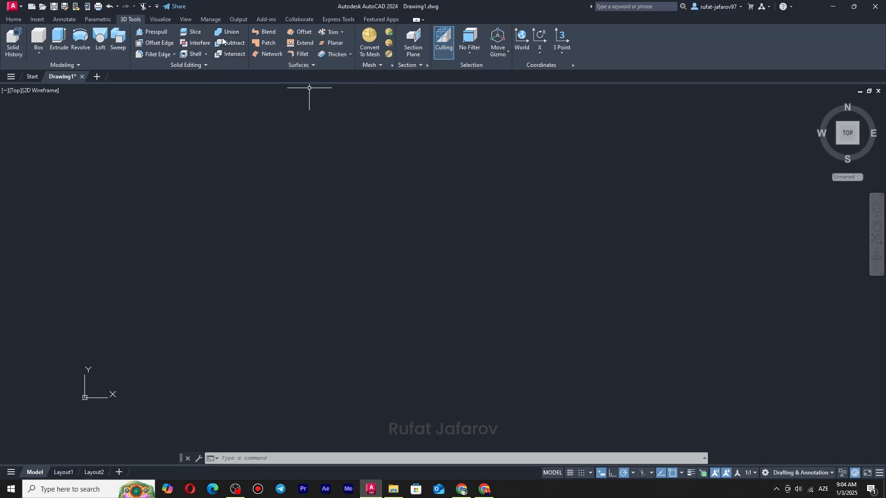
Step: Create a solid box freehand, giving it a rectangular base and a height taller than the base
click(40, 53)
click(44, 72)
click(298, 251)
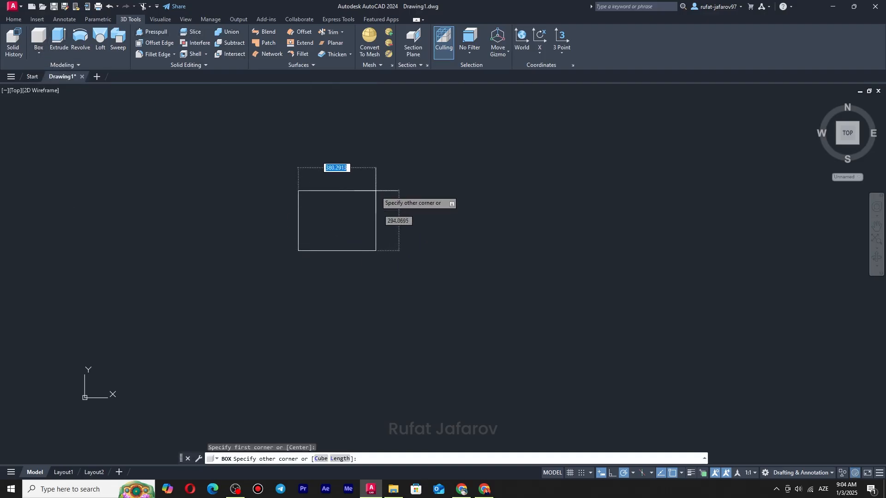
click(389, 184)
shift+middle_drag(385, 195, 448, 135)
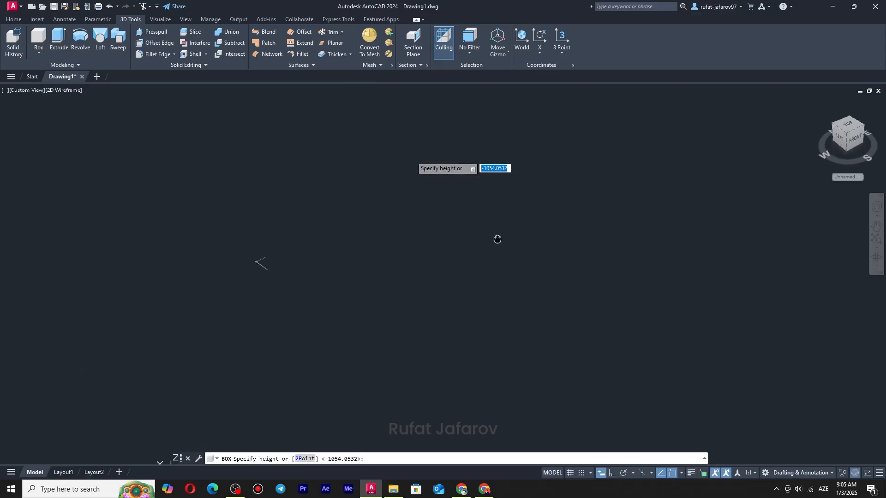
click(320, 170)
scroll(252, 203, up, 2)
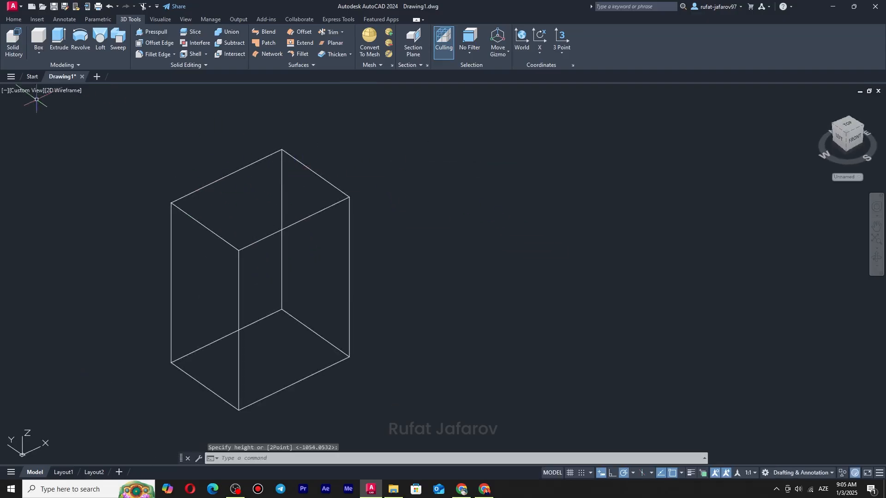
Step: Create a cylinder centred on the box's top rear corner, about 143 in radius, extending about 784 downward through the box
click(29, 91)
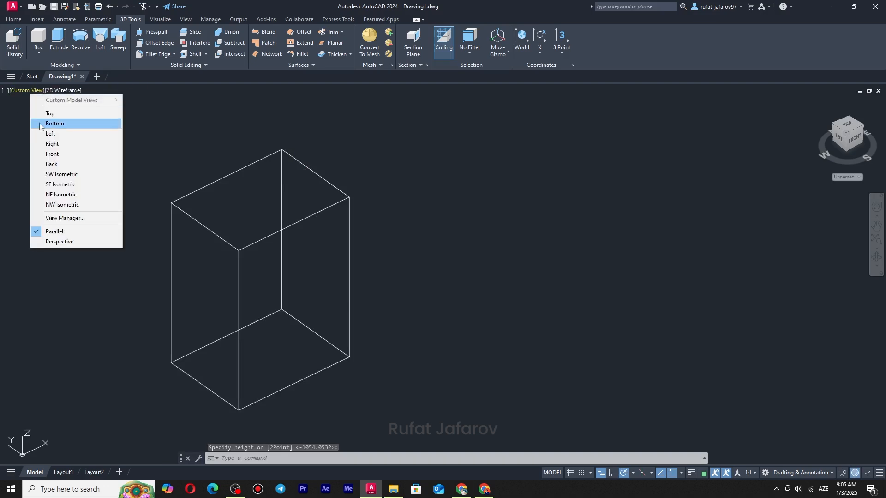
click(39, 53)
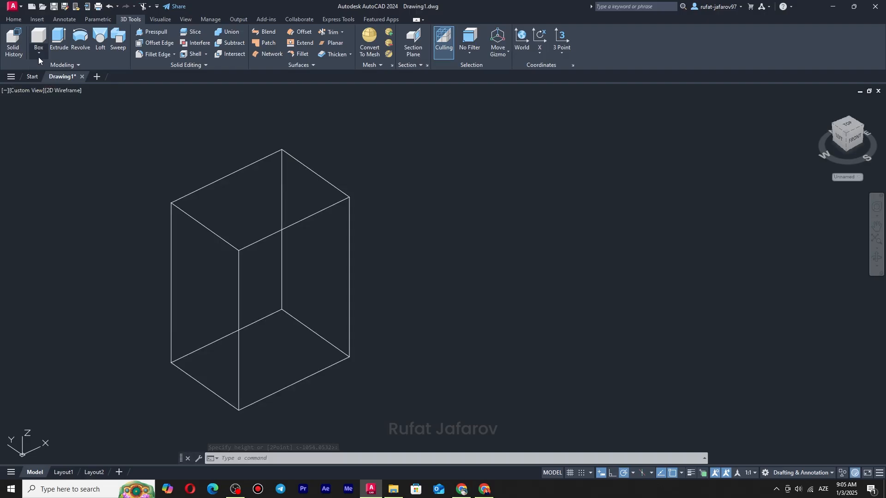
click(39, 53)
click(46, 94)
click(282, 149)
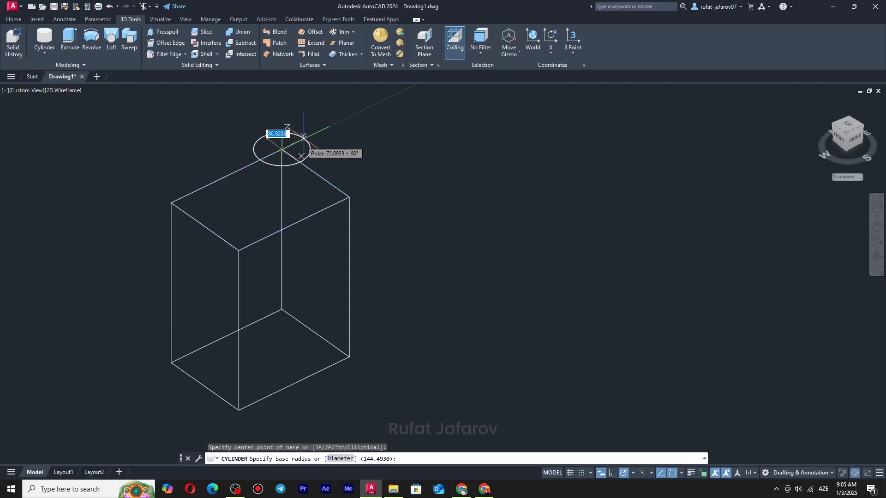
click(317, 132)
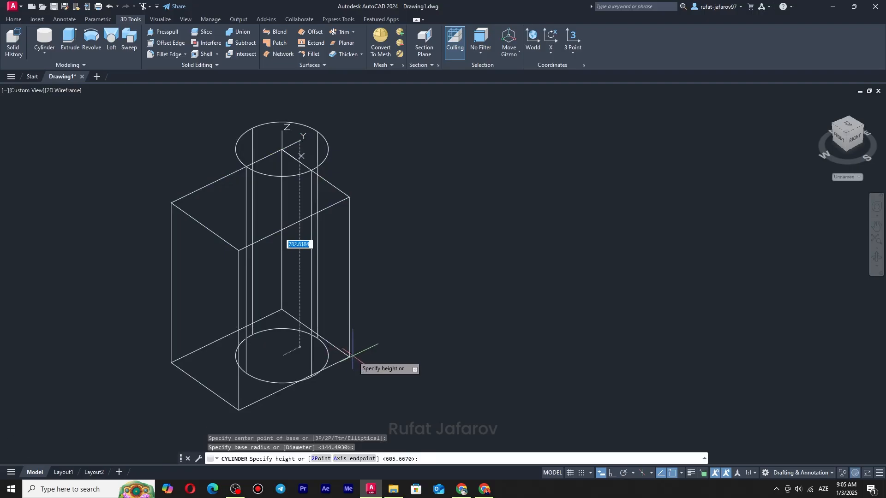
click(329, 354)
shift+middle_drag(351, 332, 103, 134)
Step: Create a second, freestanding vertical cylinder in the empty space beside the box, slightly narrower than the first
click(41, 55)
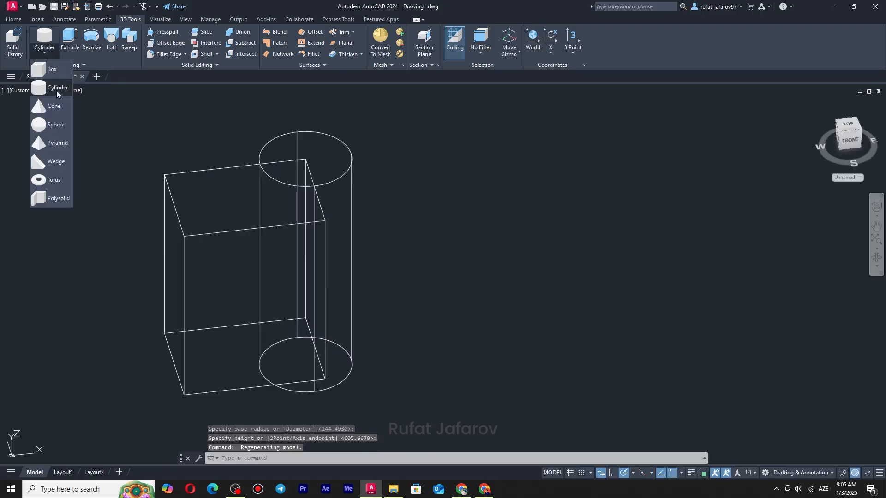
click(46, 95)
click(581, 311)
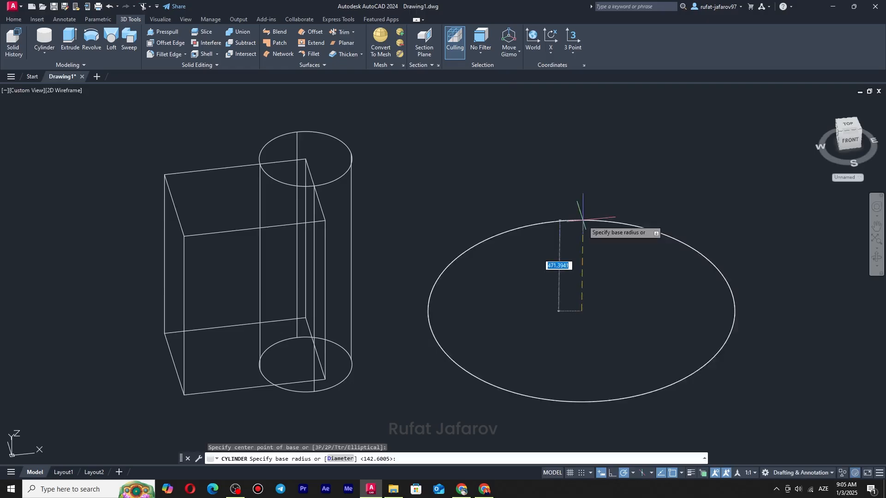
click(582, 284)
click(595, 132)
middle_drag(615, 188, 595, 209)
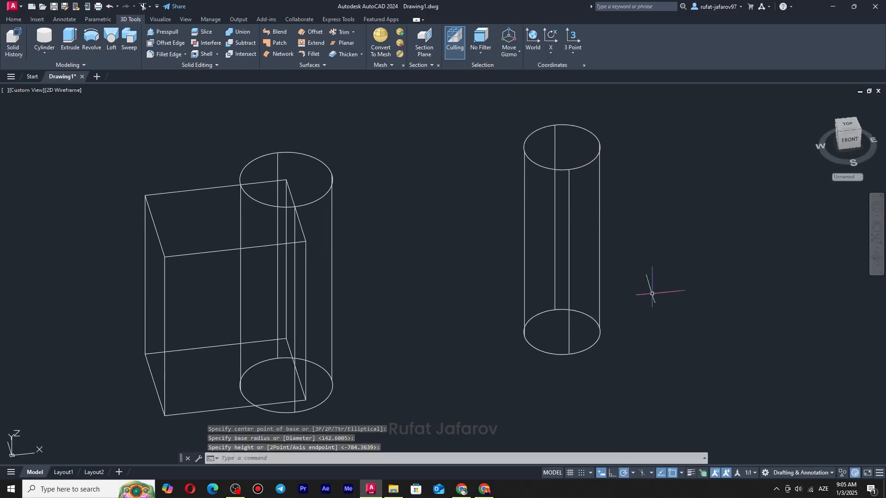
Step: Set the viewport's visual style to Shades of Gray
click(53, 91)
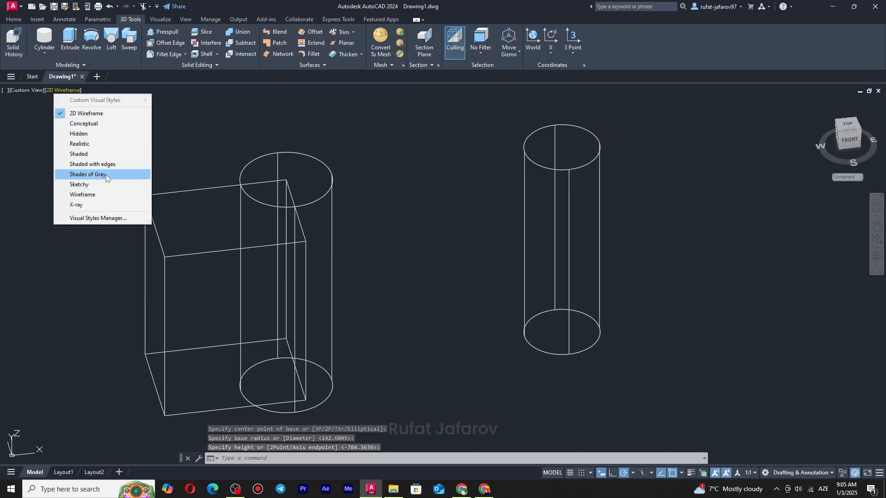
click(93, 175)
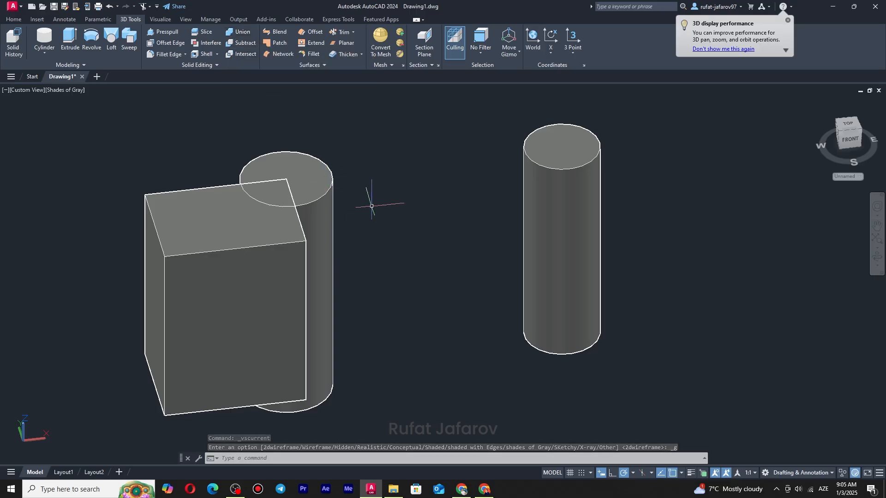
Step: Presspull the bottom face of the corner cylinder up to the level of the box's bottom face
shift+middle_drag(319, 427, 330, 333)
click(165, 32)
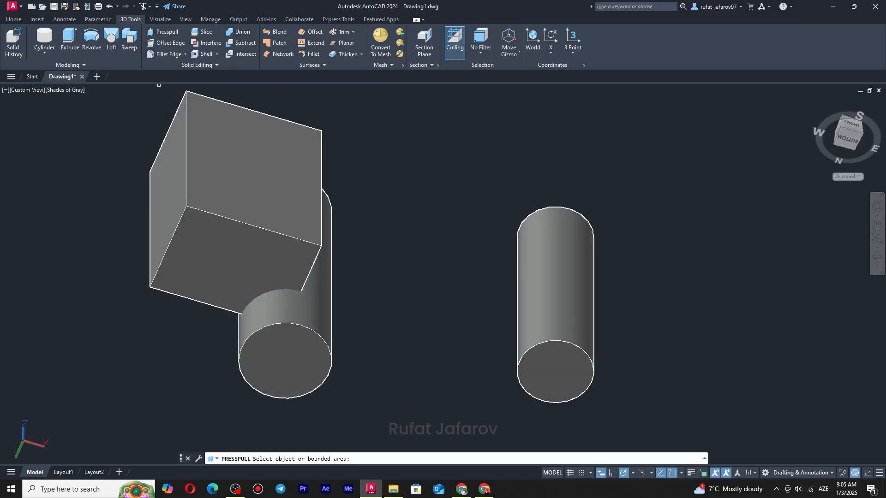
click(299, 363)
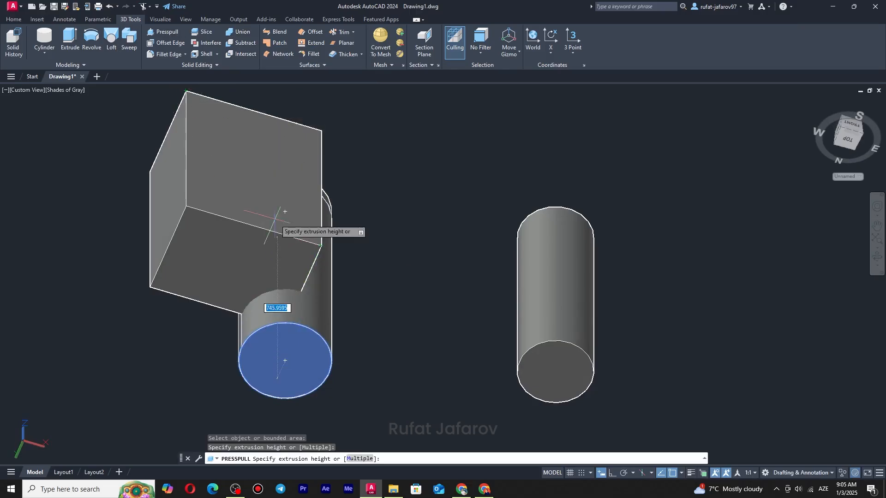
click(316, 244)
shift+middle_drag(316, 244, 316, 270)
click(240, 33)
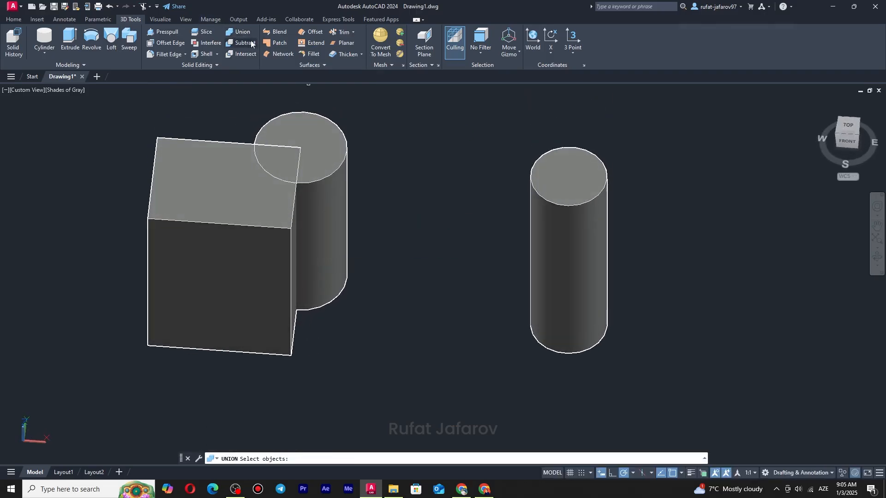
scroll(318, 185, down, 2)
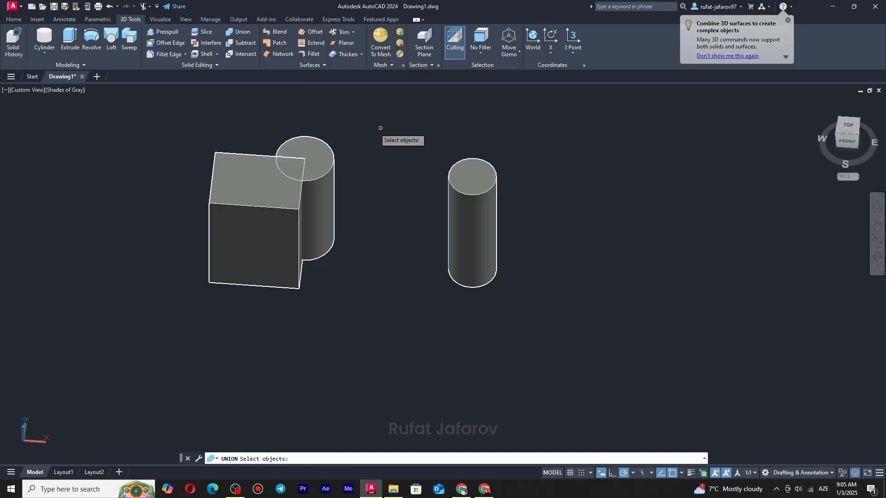
scroll(288, 162, up, 4)
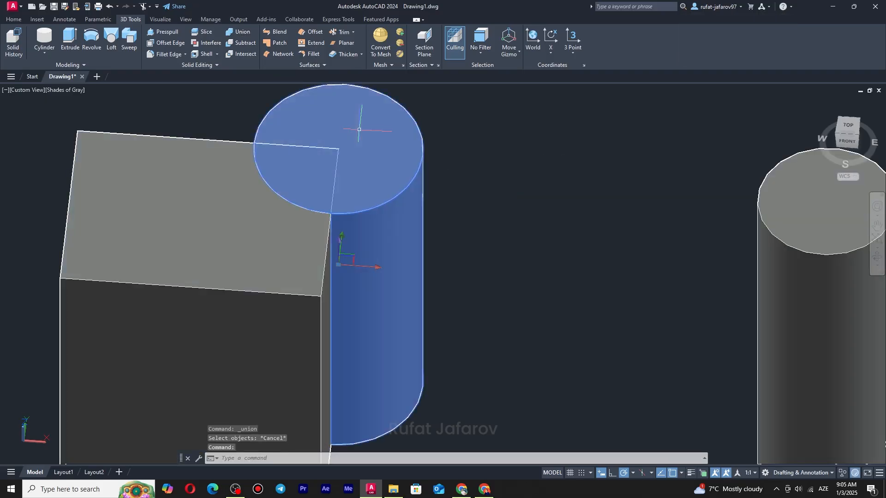
key(Escape)
click(138, 231)
scroll(148, 221, down, 4)
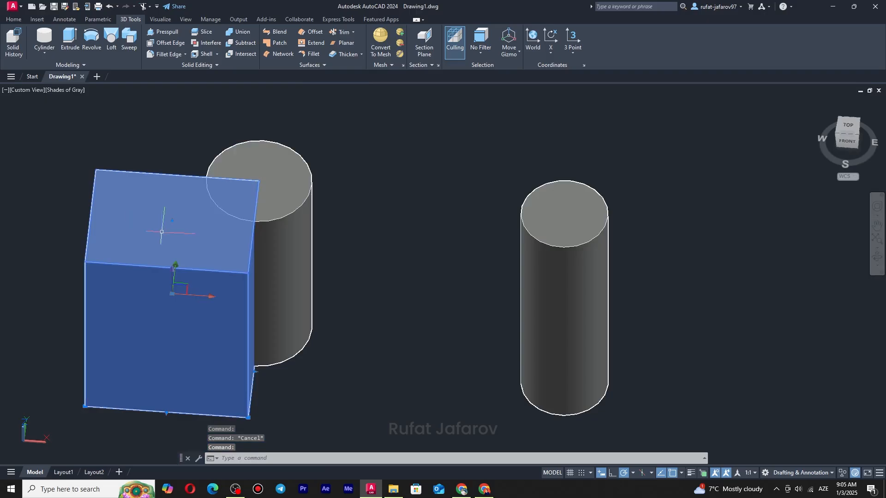
key(Escape)
scroll(217, 205, up, 5)
scroll(246, 207, down, 2)
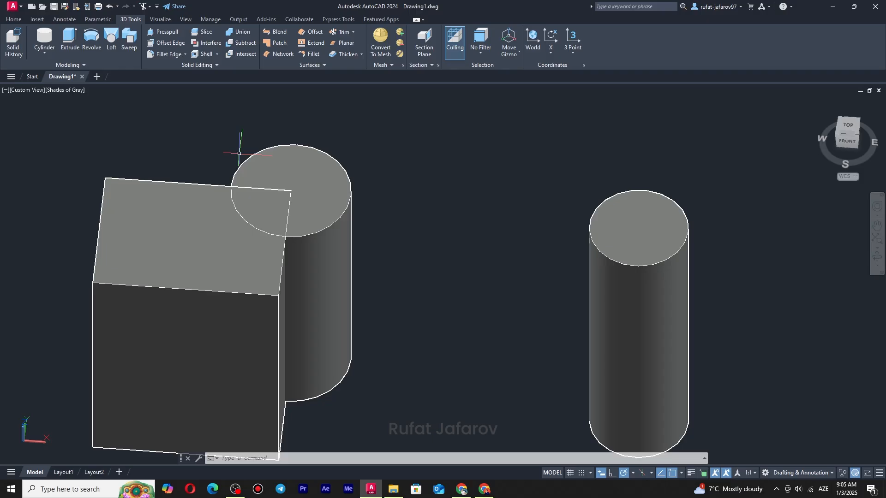
Step: Union the box and the cylinder overlapping its corner into one solid
click(241, 34)
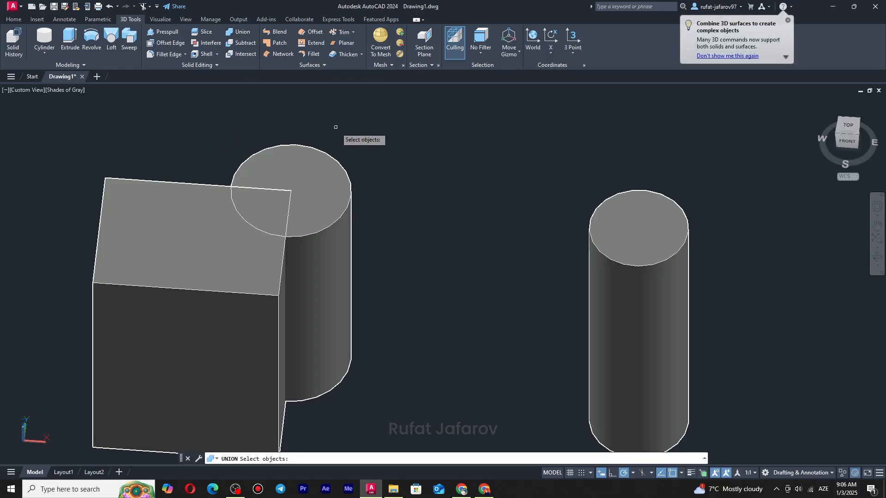
click(336, 169)
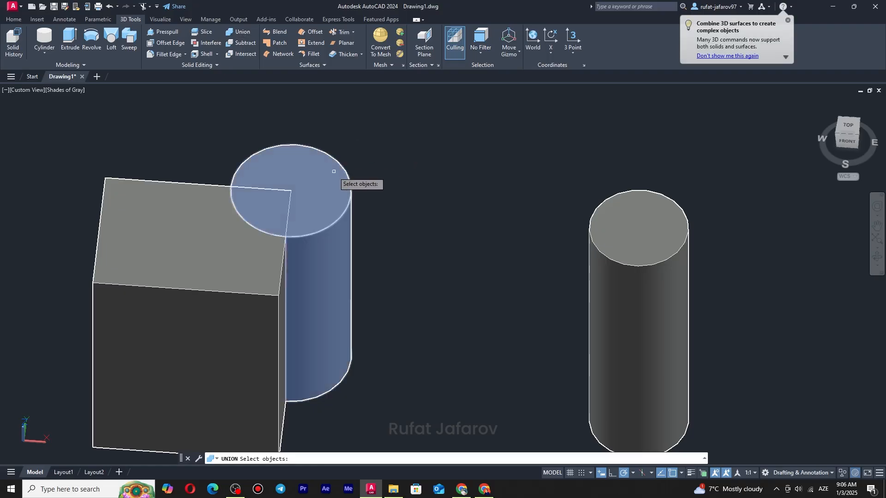
click(394, 137)
click(153, 299)
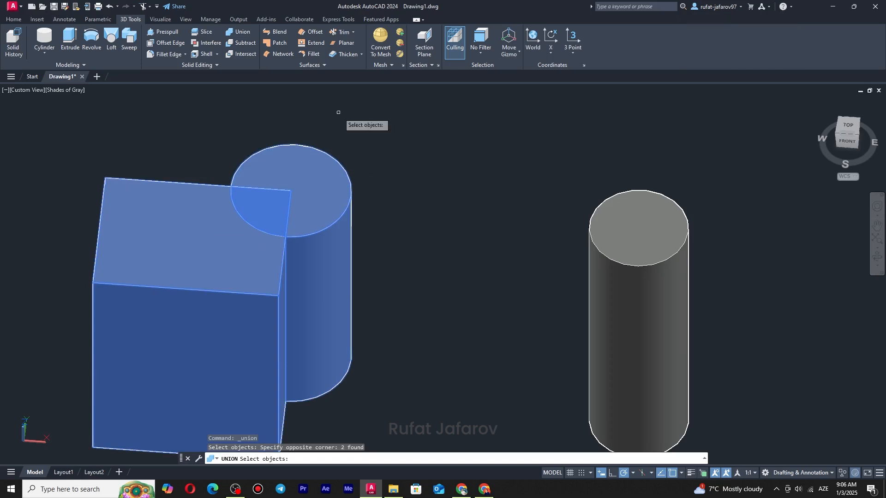
key(Return)
scroll(233, 203, up, 3)
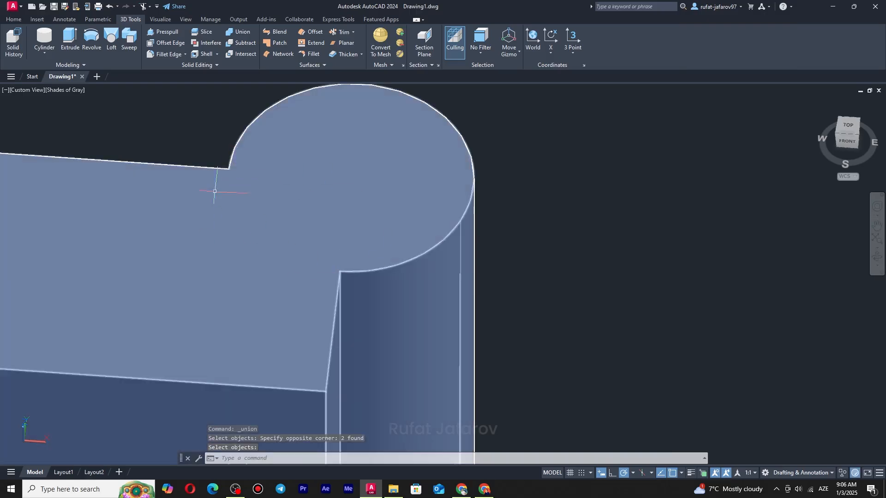
scroll(215, 191, down, 4)
Step: Union the merged box-and-cylinder solid with the freestanding cylinder
shift+middle_drag(303, 183, 270, 175)
click(238, 32)
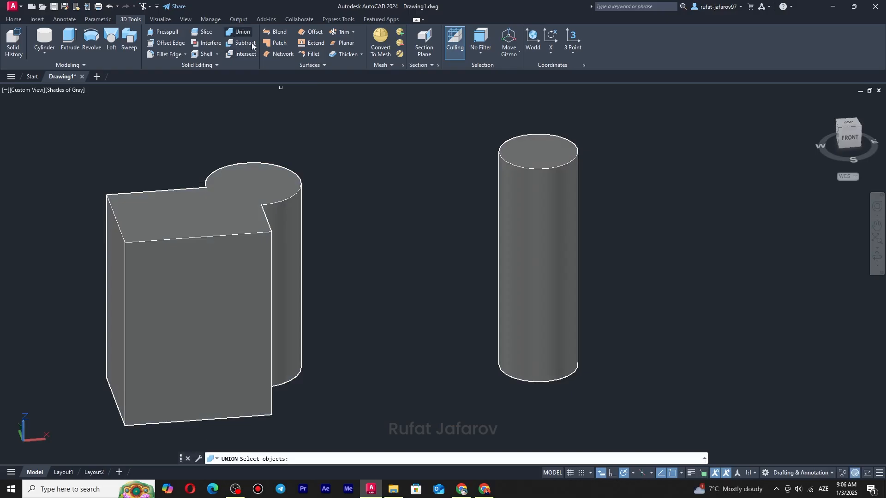
click(663, 188)
click(297, 220)
key(Return)
Step: Select the united solid and examine its touching and separate parts from several angles
click(508, 197)
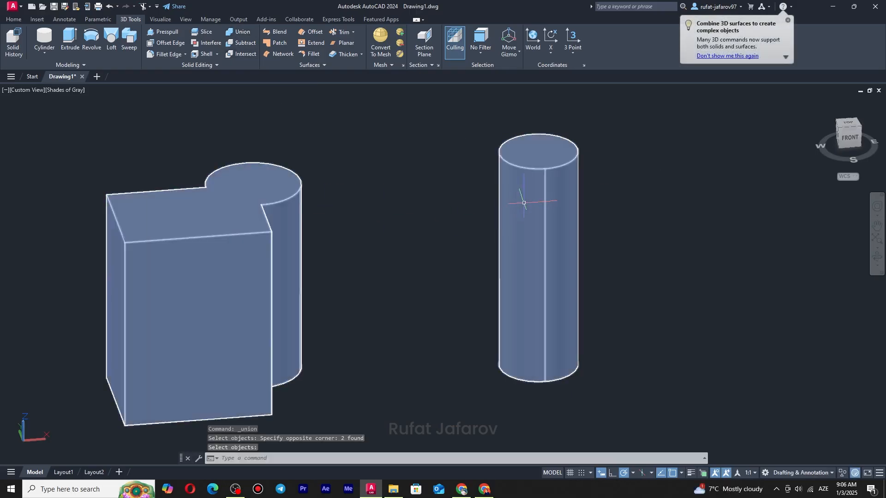
shift+middle_drag(405, 191, 287, 189)
scroll(277, 161, up, 3)
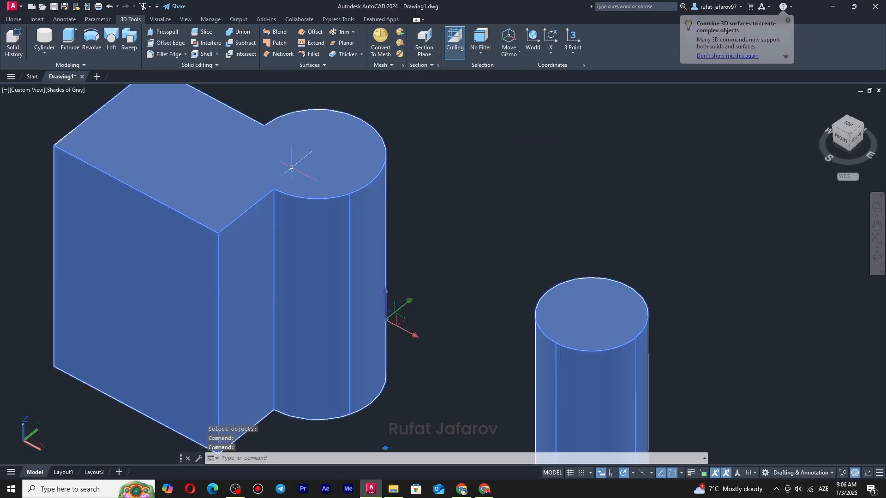
scroll(306, 184, down, 4)
shift+middle_drag(323, 161, 248, 203)
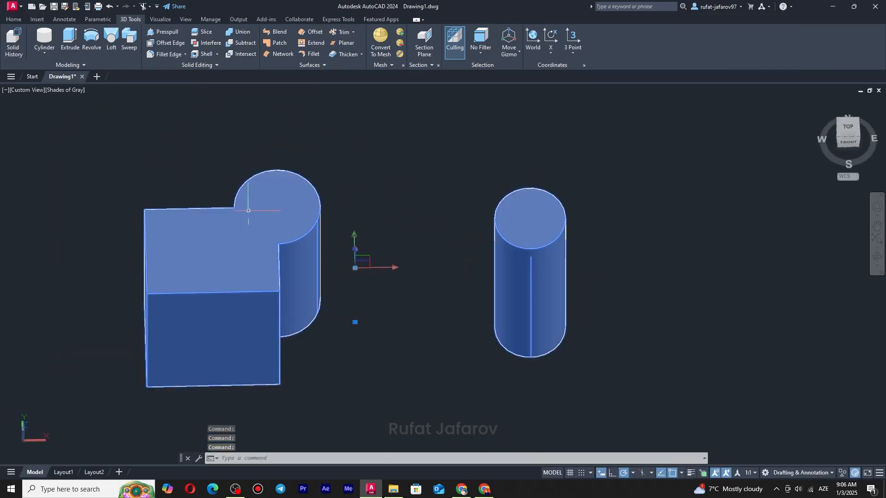
scroll(211, 203, up, 5)
scroll(303, 311, down, 4)
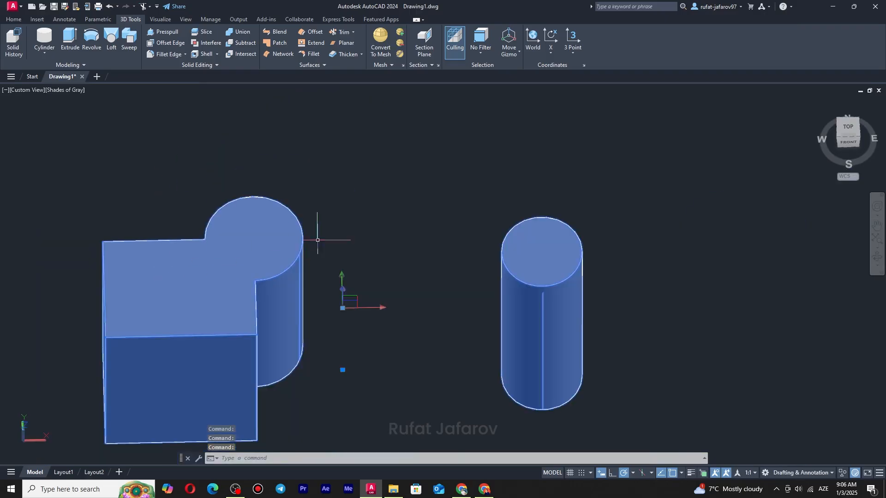
shift+middle_drag(212, 282, 237, 190)
scroll(237, 187, down, 2)
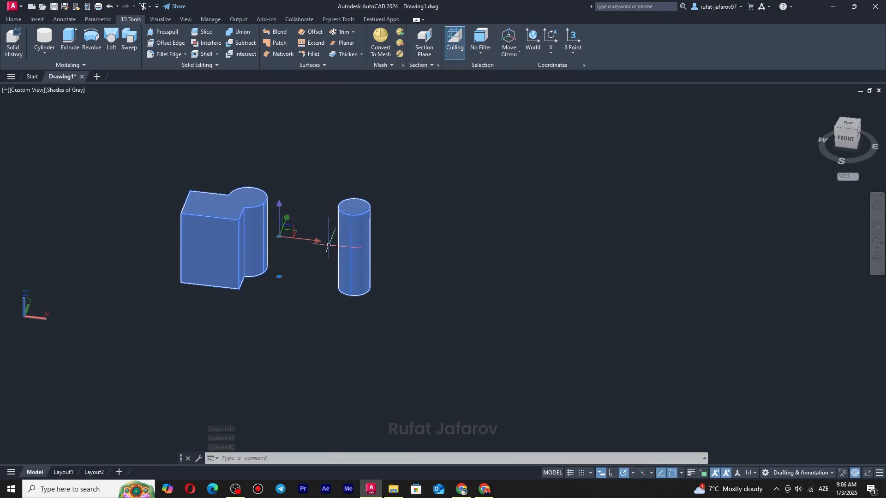
scroll(229, 229, up, 3)
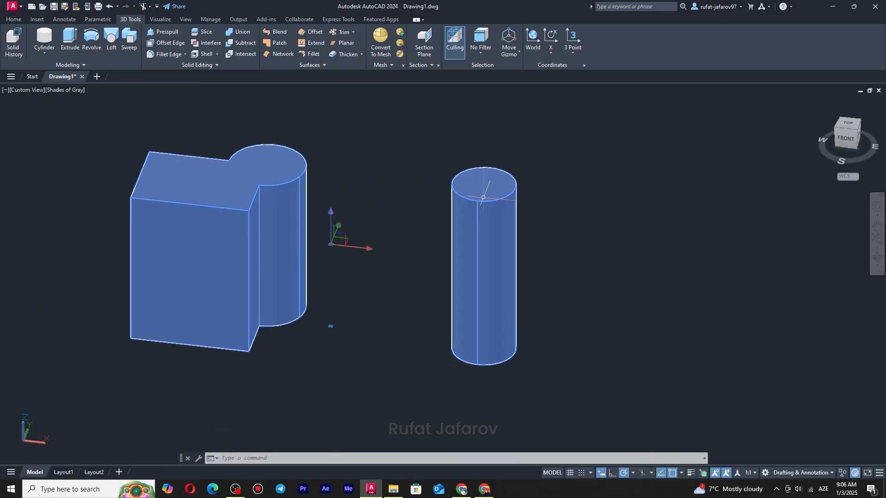
click(388, 170)
key(Escape)
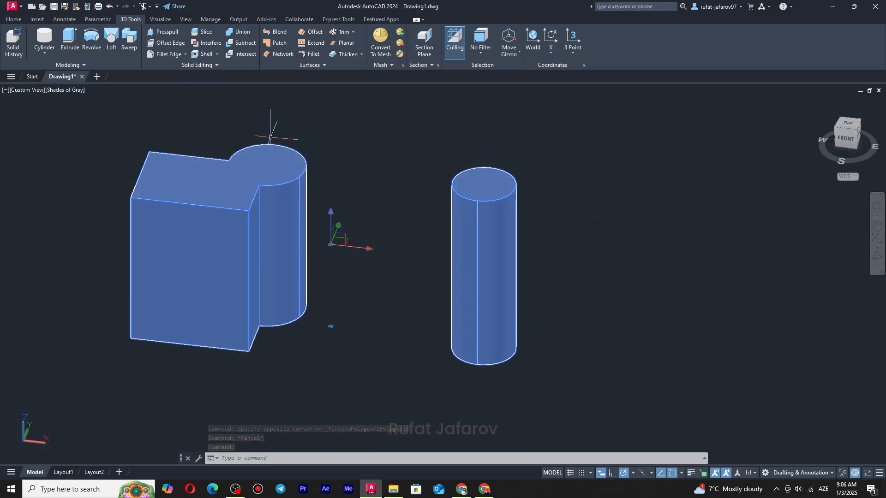
Step: Undo the view changes and the union with the freestanding cylinder
key(ctrl+z)
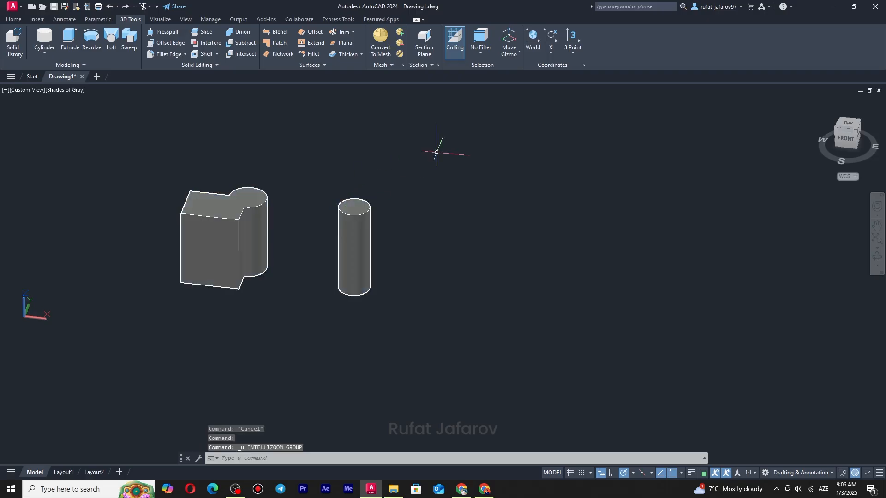
key(ctrl+z)
key(ctrl+z)
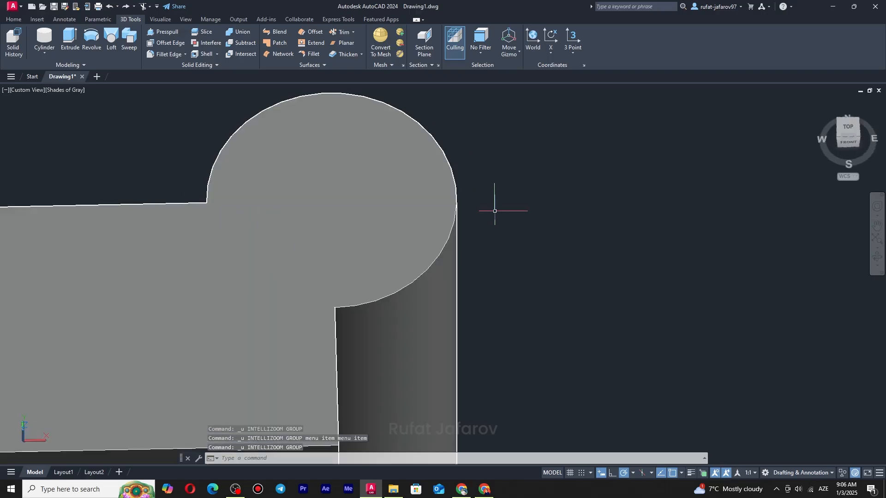
key(ctrl+z)
key(ctrl+z)
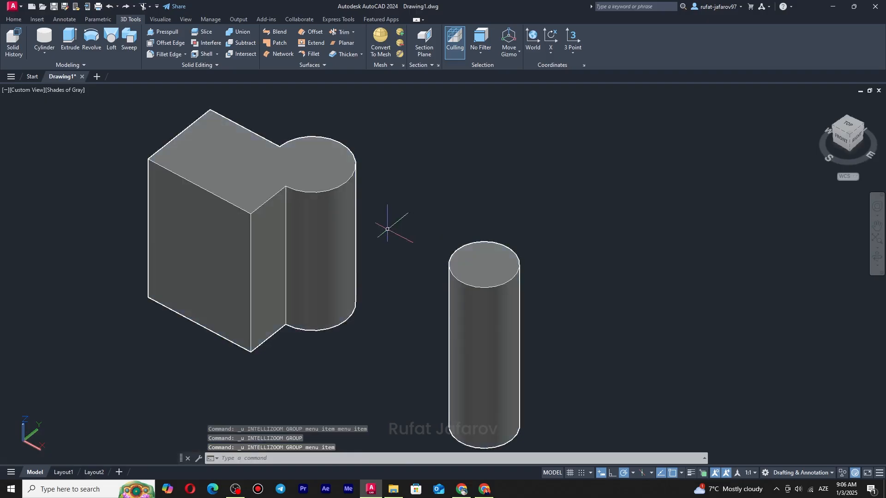
key(ctrl+z)
key(ctrl+z)
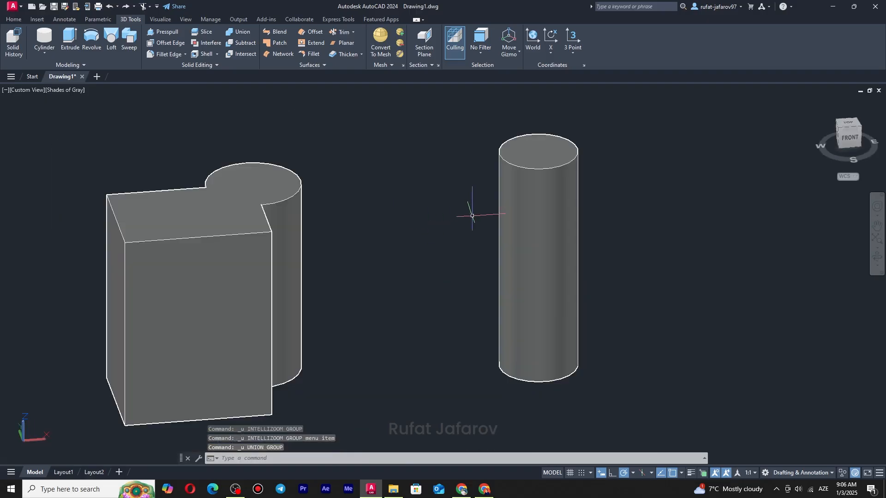
Step: Undo the union of the box and the overlapping cylinder so they are separate solids again
key(ctrl+z)
key(ctrl+z)
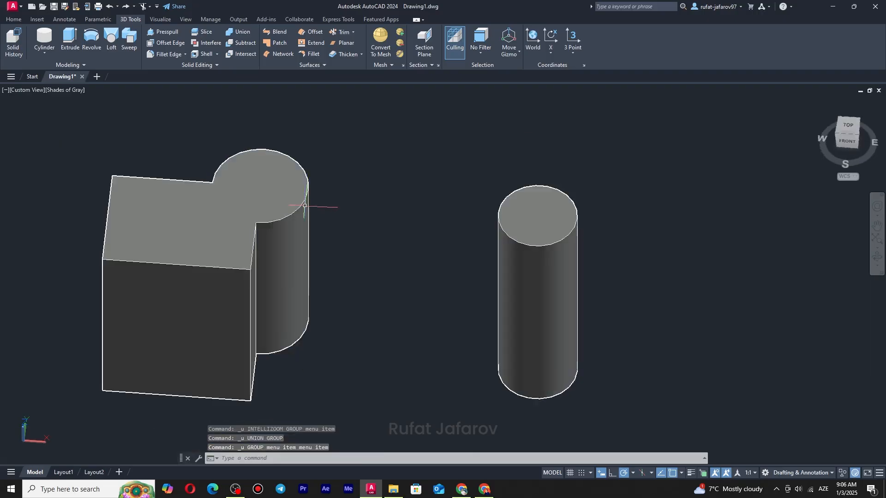
shift+middle_drag(365, 184, 359, 175)
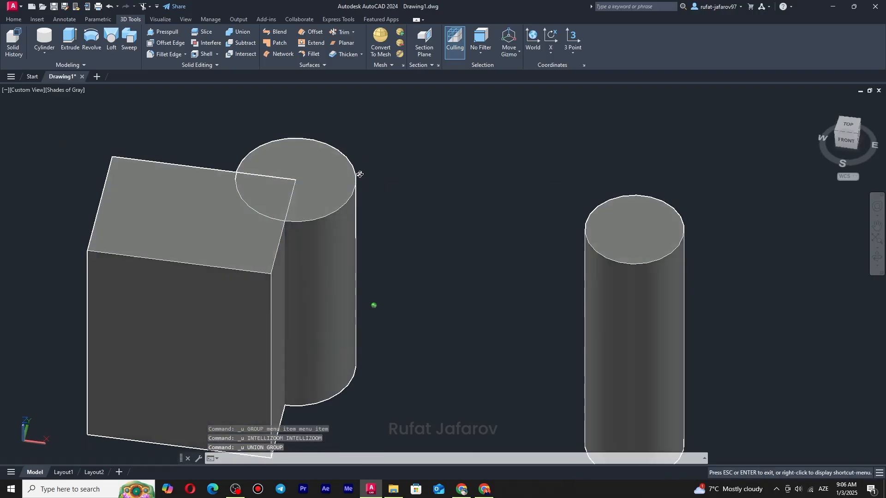
scroll(359, 176, down, 5)
middle_drag(452, 193, 350, 189)
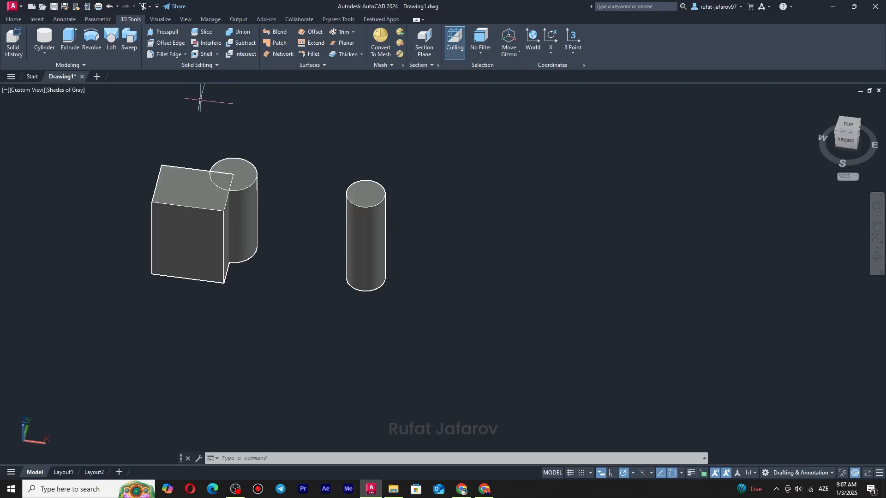
click(234, 44)
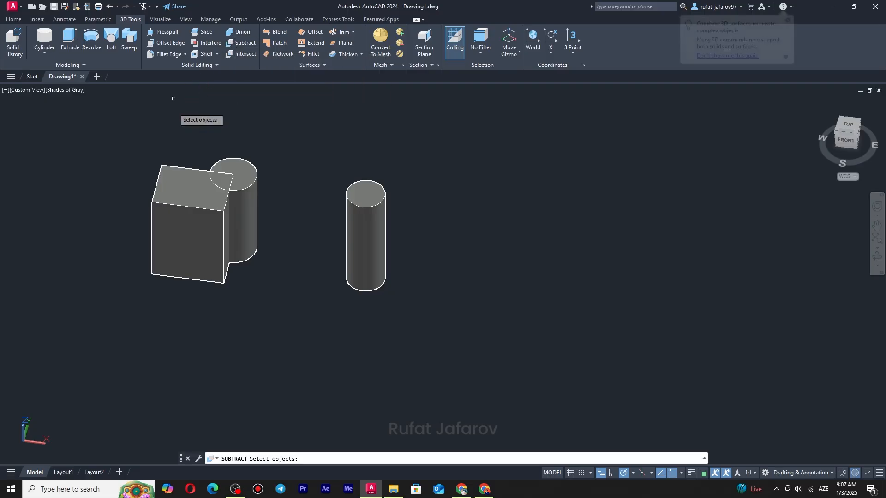
scroll(190, 127, up, 3)
middle_drag(225, 165, 224, 157)
scroll(270, 197, up, 3)
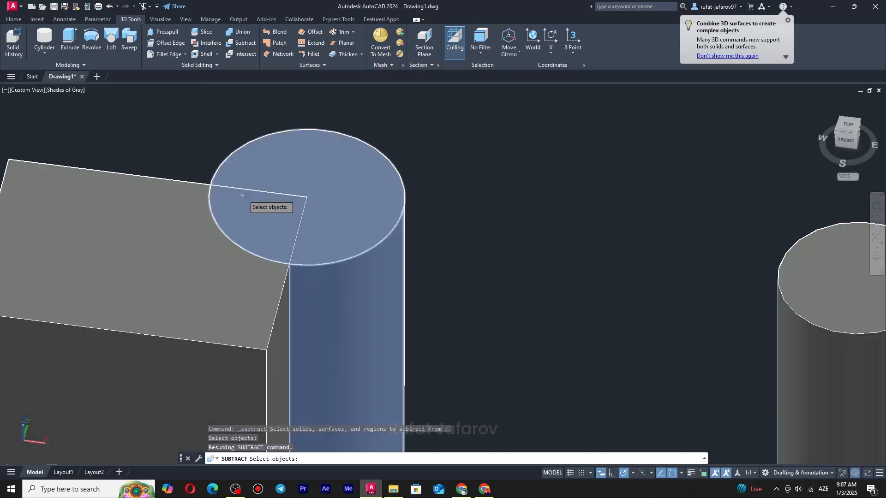
scroll(295, 203, down, 1)
scroll(310, 179, up, 1)
key(Escape)
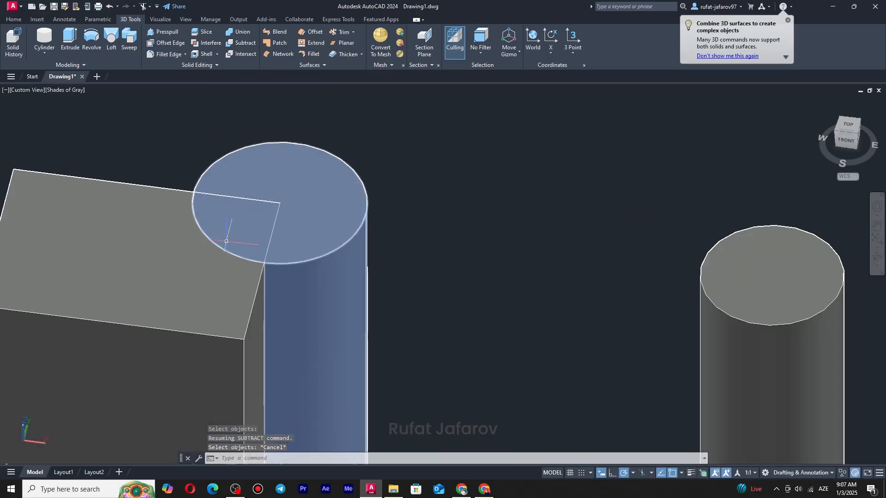
Step: Subtract the overlapping cylinder from the box to cut a rounded notch along its corner edge
scroll(318, 221, down, 2)
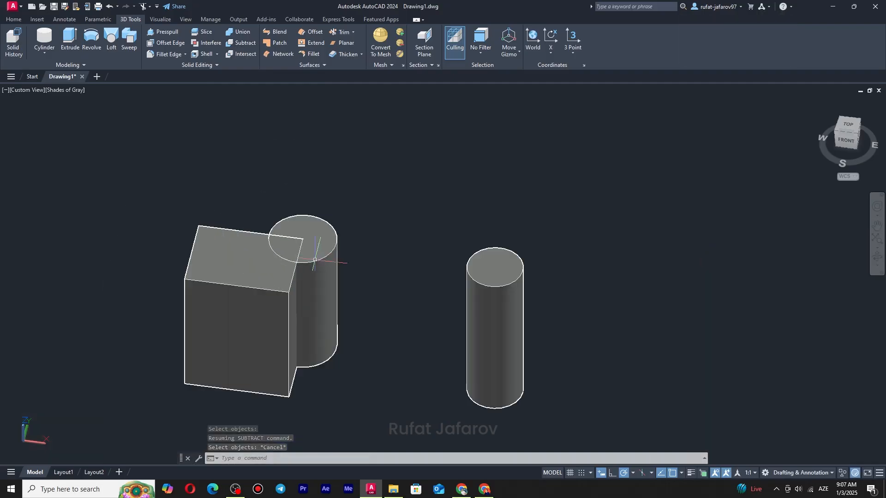
scroll(281, 208, up, 2)
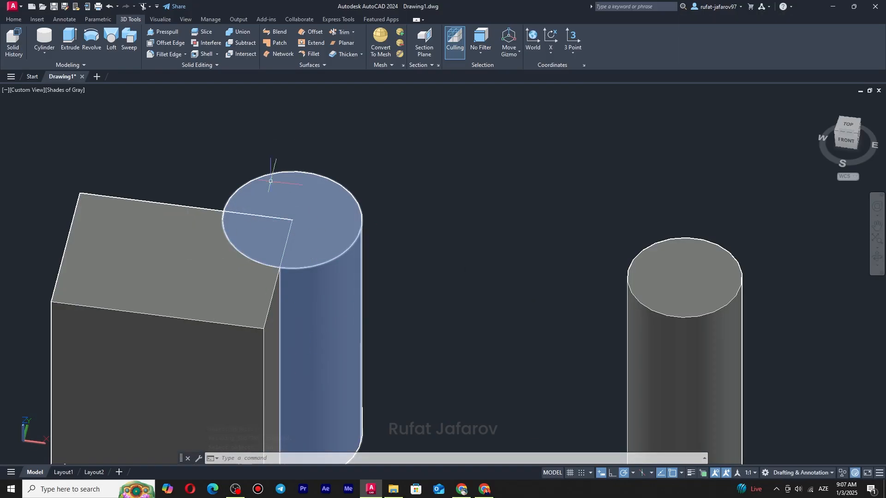
click(240, 43)
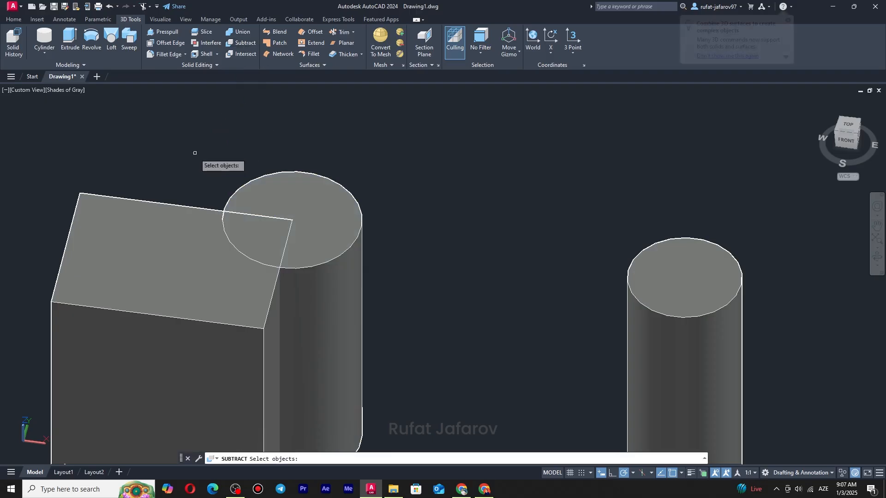
click(160, 219)
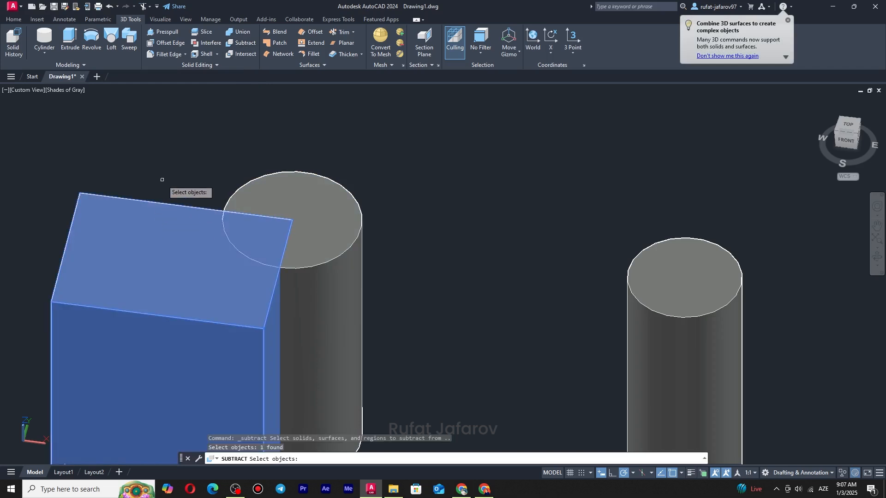
key(Return)
click(277, 177)
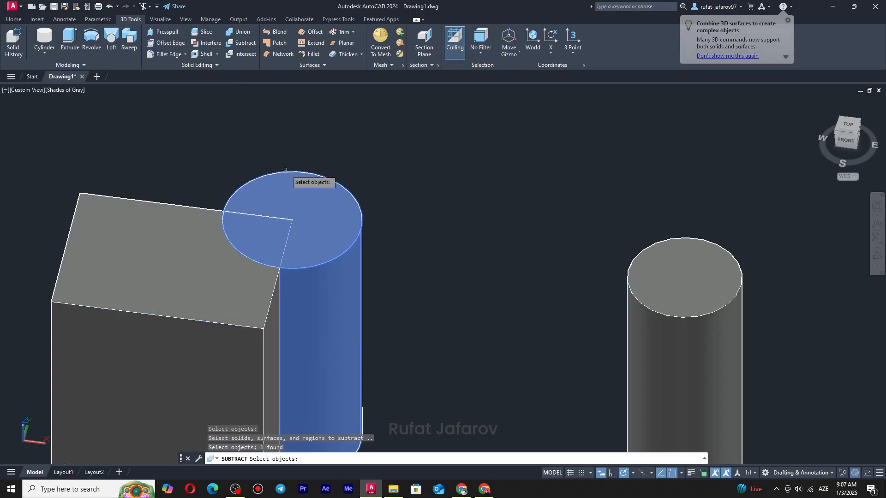
key(Return)
shift+middle_drag(370, 190, 364, 293)
Step: Draw a circle on the notched box's top face, near the middle
click(45, 45)
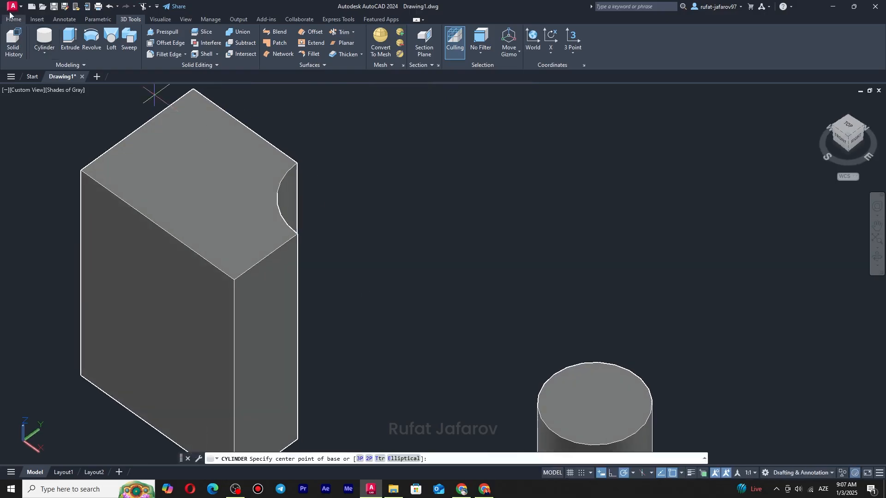
click(13, 19)
click(54, 39)
click(178, 171)
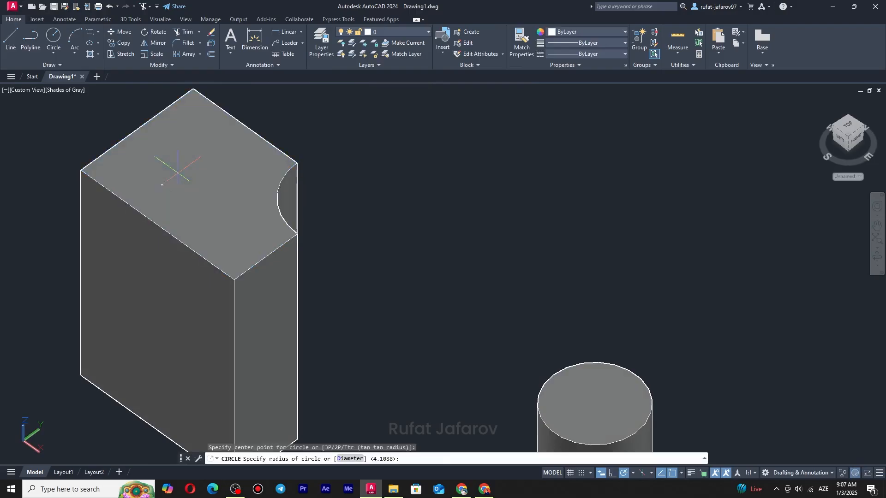
click(159, 154)
Step: Extrude the circle on the box's top face downward through the box and past its base
click(132, 19)
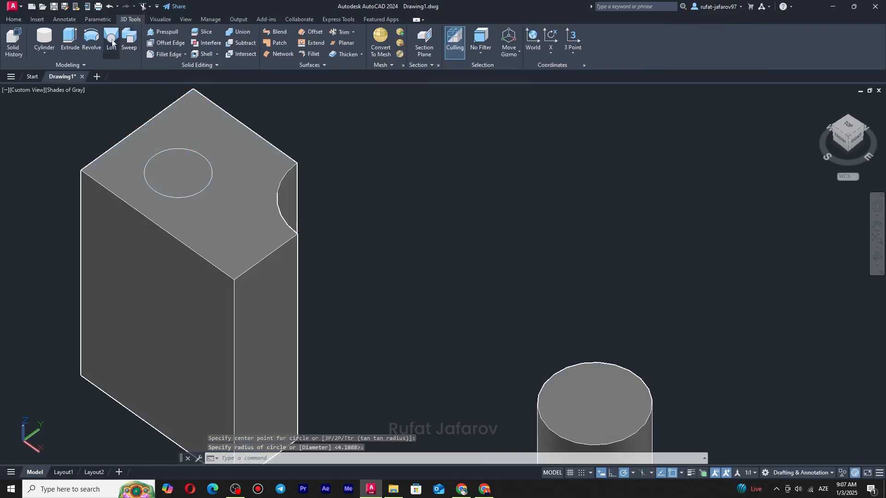
click(70, 39)
click(63, 135)
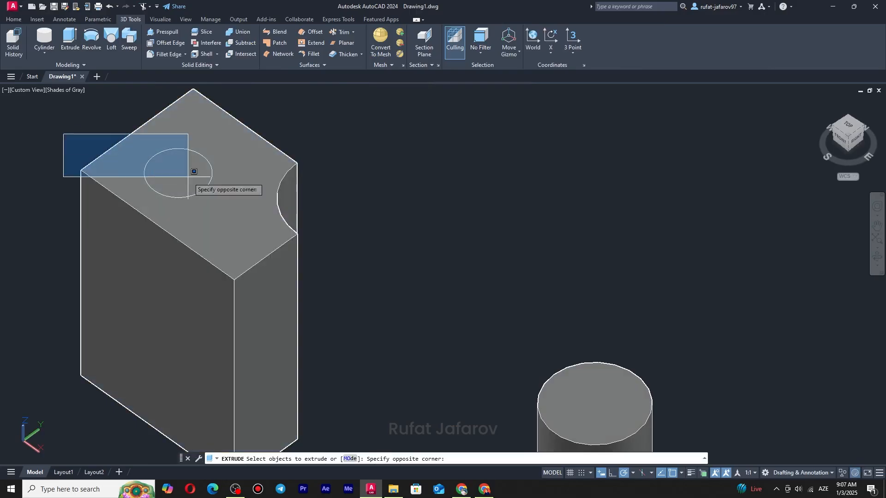
click(188, 178)
right_click(263, 203)
click(277, 210)
scroll(272, 212, down, 4)
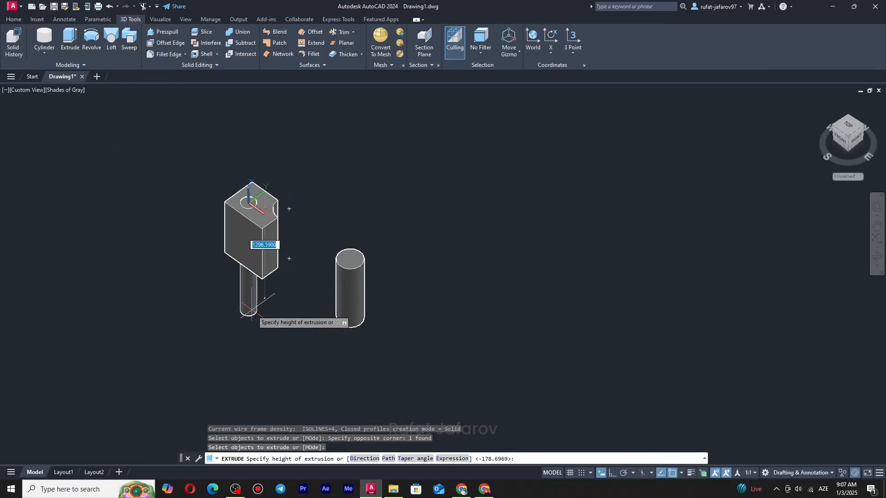
click(251, 308)
scroll(252, 213, up, 4)
scroll(259, 203, up, 3)
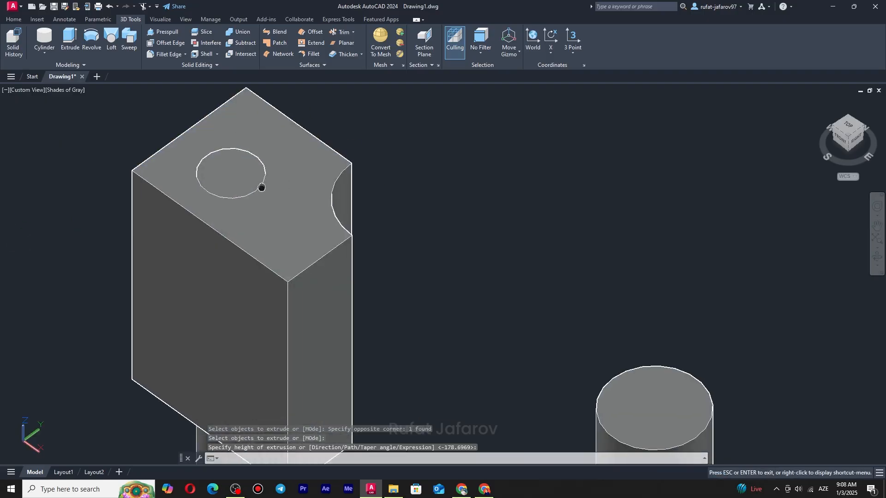
Step: Subtract the thin extruded cylinder from the notched box to cut a round through hole
scroll(223, 226, down, 5)
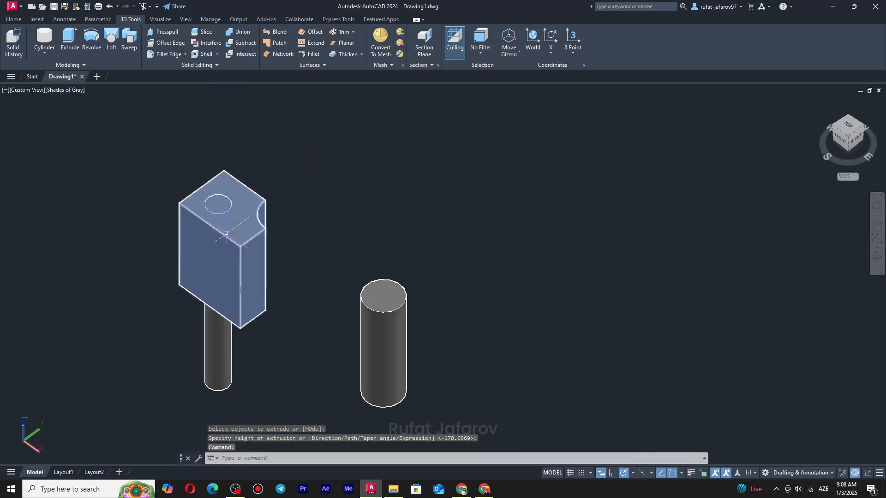
scroll(231, 217, up, 5)
scroll(212, 356, down, 5)
middle_drag(209, 373, 230, 294)
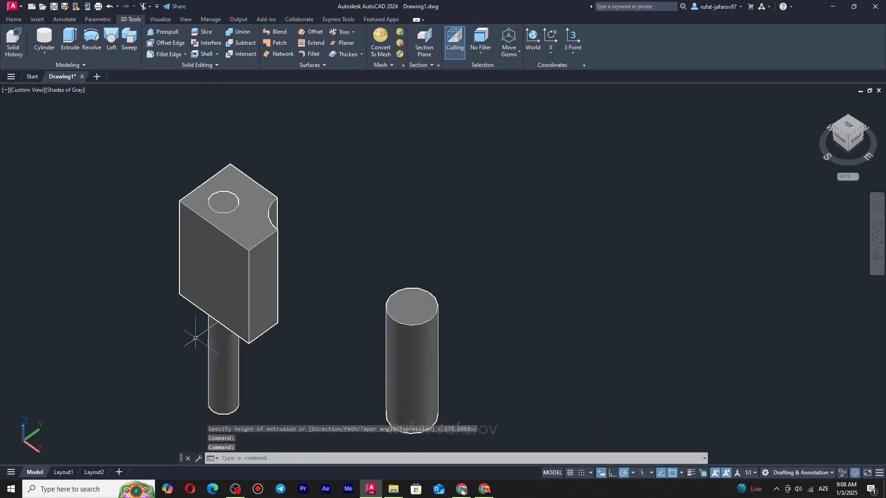
click(249, 43)
click(251, 234)
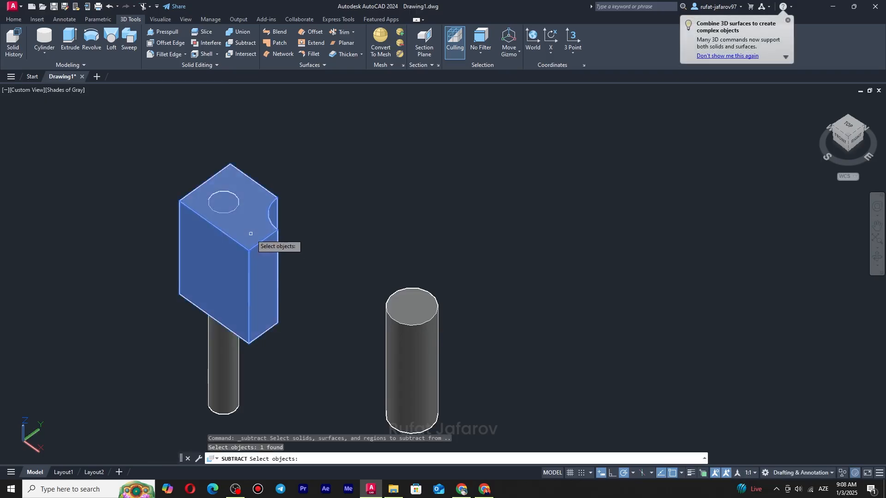
key(Return)
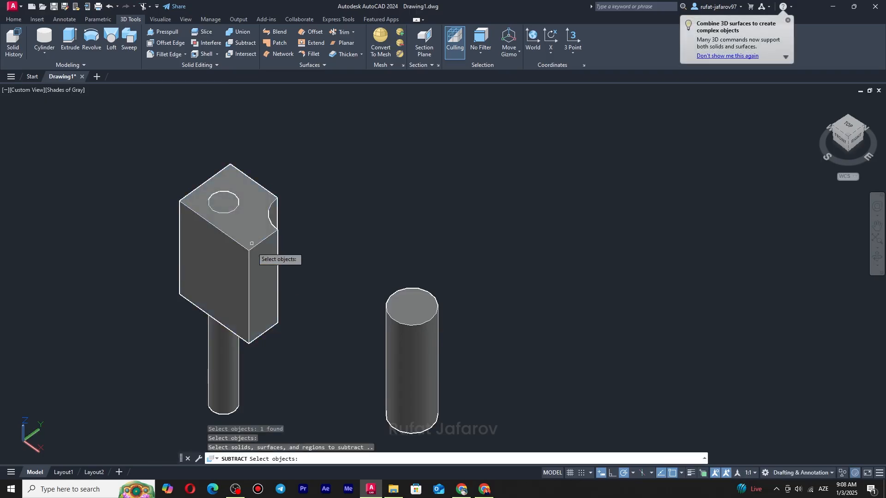
click(222, 346)
mouse_move(287, 167)
shift+middle_down()
mouse_move(276, 203)
mouse_move(279, 281)
mouse_move(295, 174)
shift+middle_up()
Step: Undo the hole subtraction, the extrusion and the circle, leaving only the notched box and freestanding cylinder
key(ctrl+z)
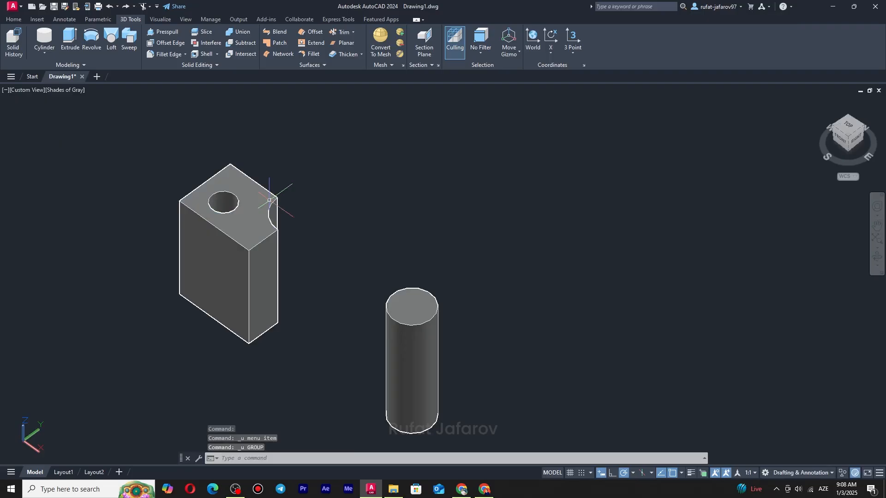
key(ctrl+z)
key(ctrl+z)
key(ctrl+z)
key(ctrl+z)
key(ctrl+z)
key(ctrl+z)
key(ctrl+z)
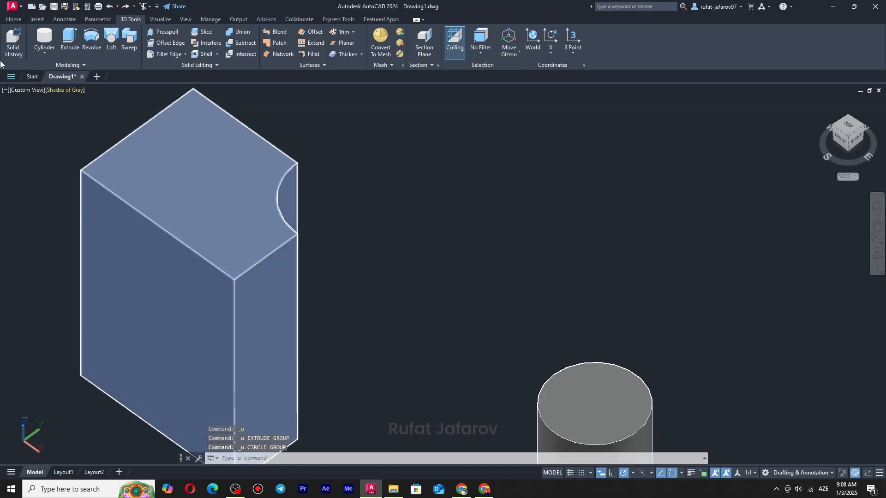
Step: Draw a new circle in the middle of the notched box's top face
click(17, 20)
click(53, 36)
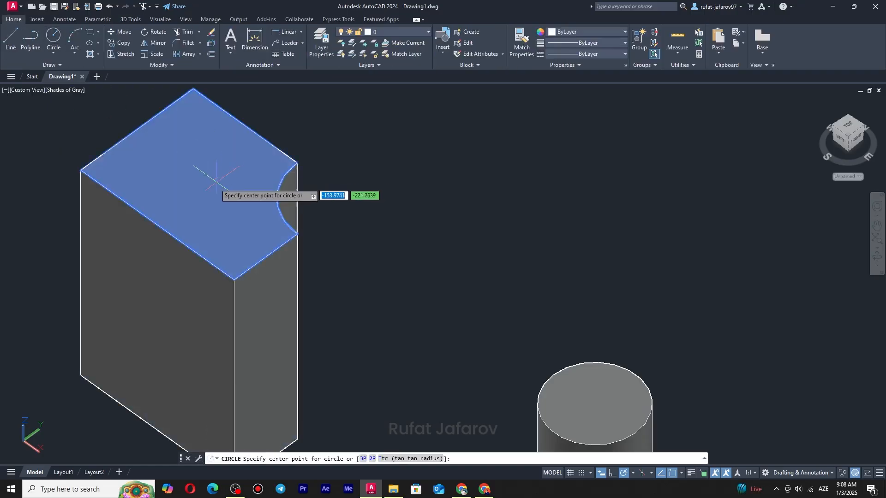
click(201, 183)
click(175, 185)
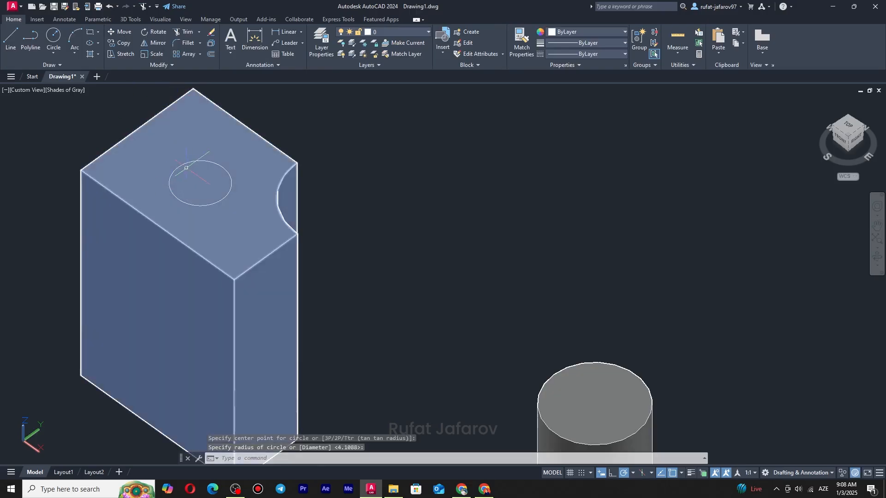
Step: Presspull the circular area down through the box and past its base to cut a through hole
click(131, 19)
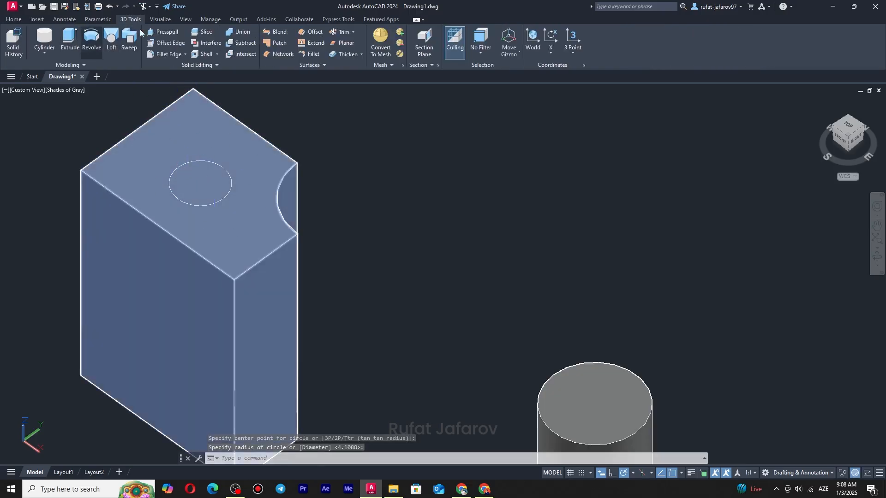
click(160, 32)
click(206, 180)
scroll(210, 263, down, 6)
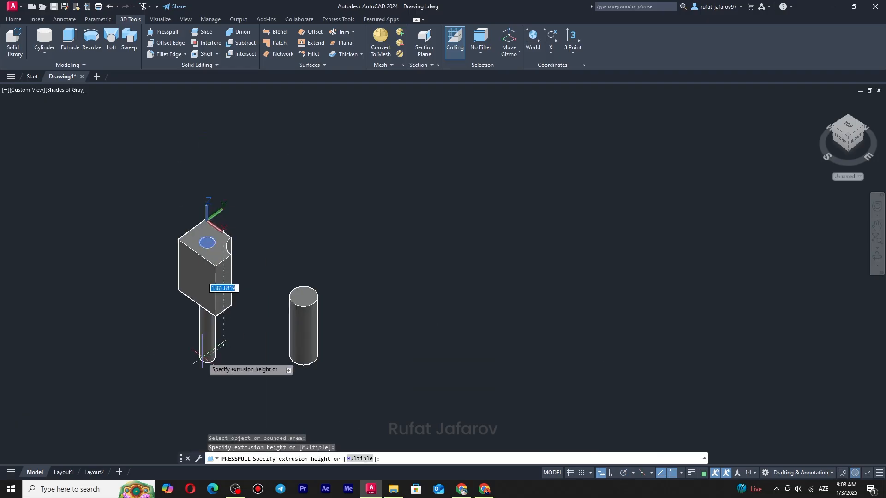
click(205, 351)
shift+middle_drag(223, 206, 269, 212)
scroll(224, 234, up, 5)
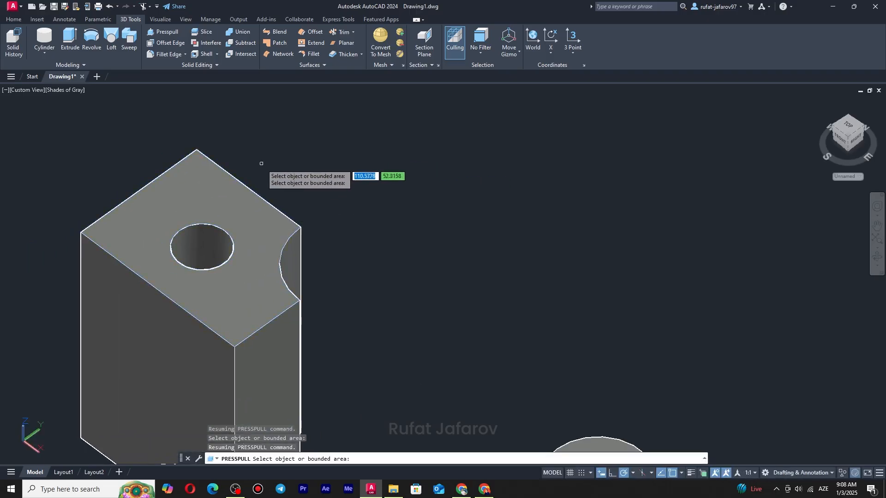
key(Return)
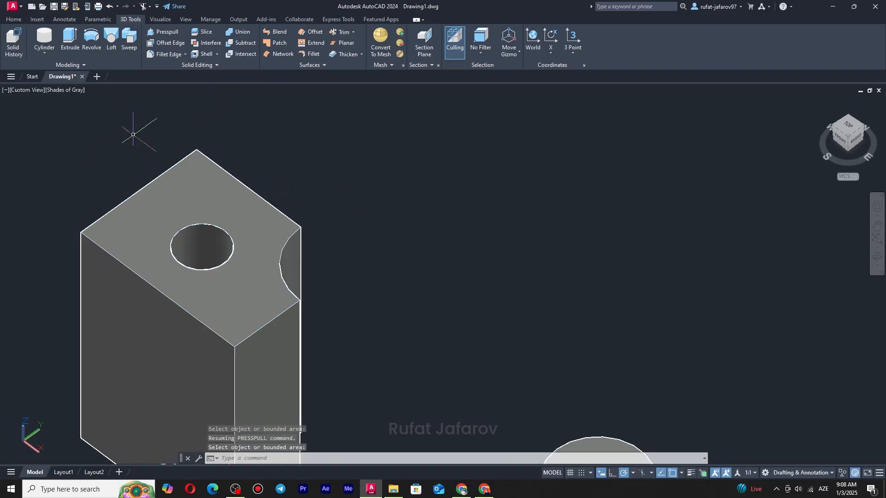
scroll(327, 237, down, 4)
middle_drag(447, 284, 355, 222)
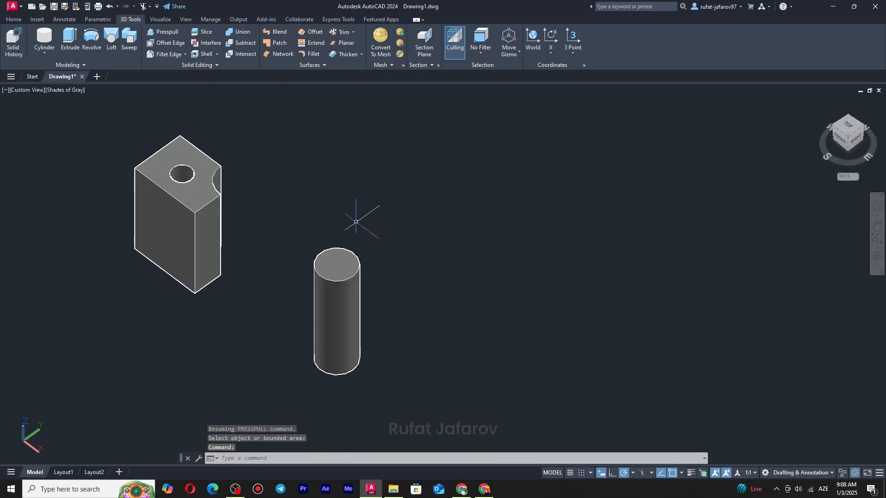
scroll(346, 262, up, 5)
scroll(328, 239, down, 4)
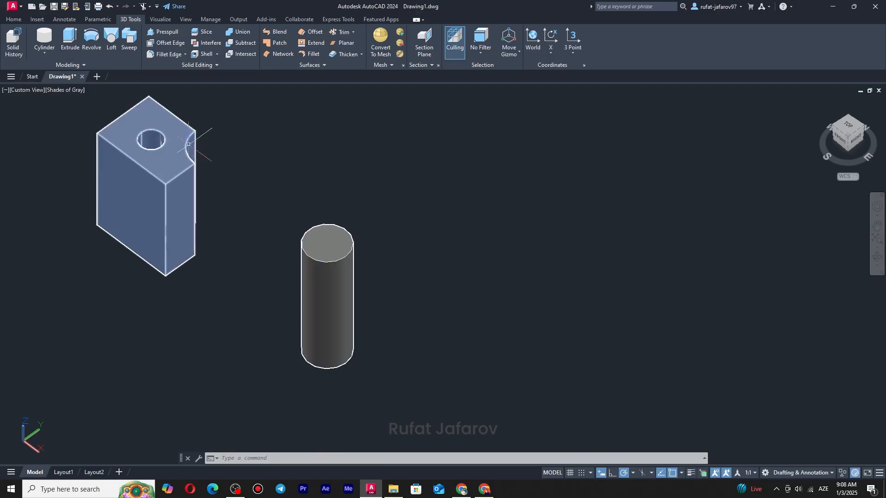
scroll(178, 157, up, 5)
scroll(188, 150, down, 5)
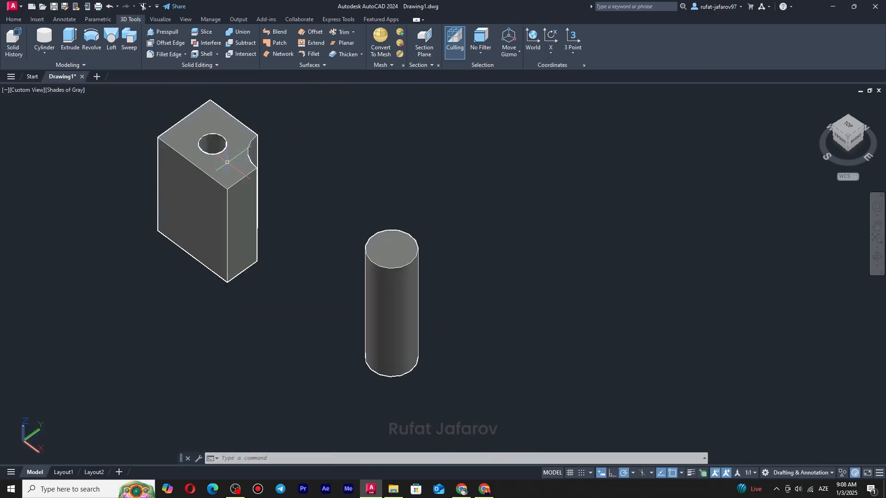
scroll(189, 151, up, 3)
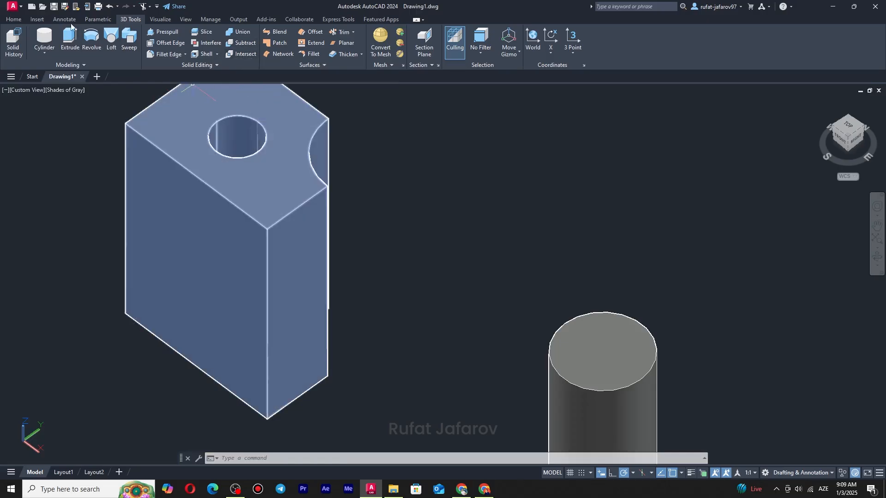
Step: Draw a thin upright box about 414 units high in the empty space beyond the notched box and freestanding cylinder
click(13, 20)
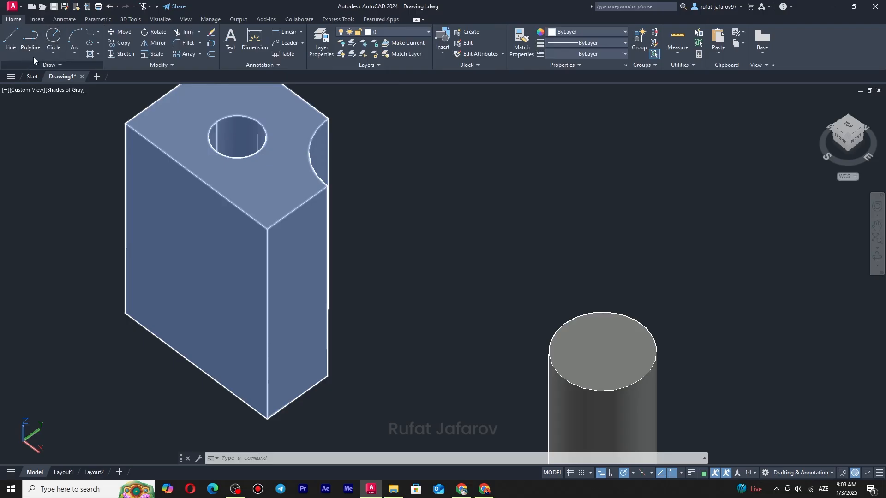
click(125, 19)
click(44, 52)
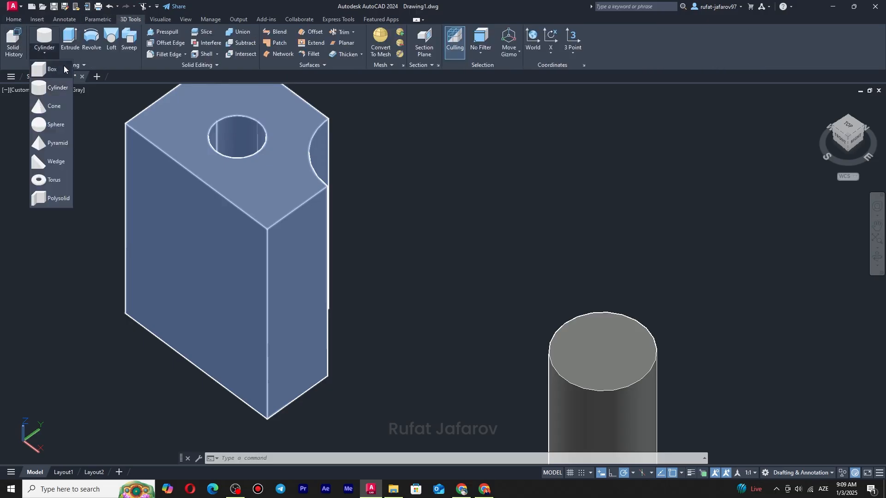
click(63, 66)
scroll(414, 211, down, 4)
middle_drag(557, 237, 335, 246)
click(419, 225)
click(480, 172)
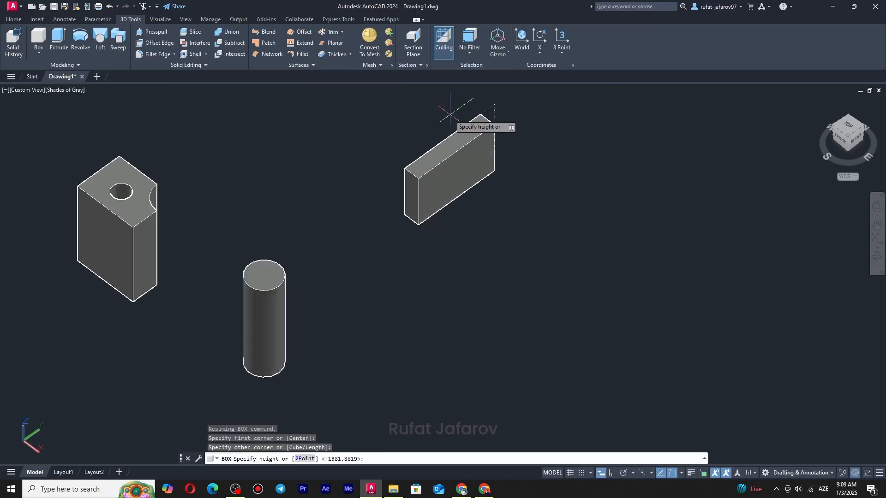
click(464, 119)
Step: Draw a cylinder about 90 in radius centred on the thin box's top long edge, extending about 661 down past its base
click(39, 53)
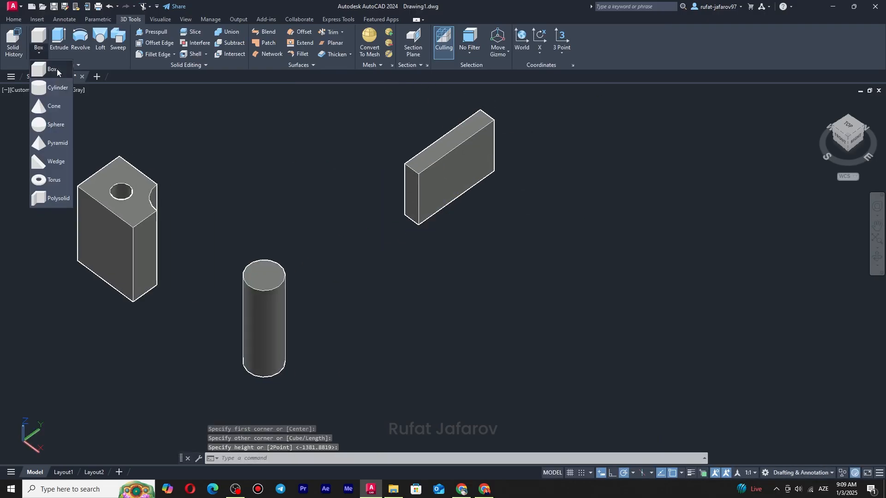
click(51, 87)
click(451, 149)
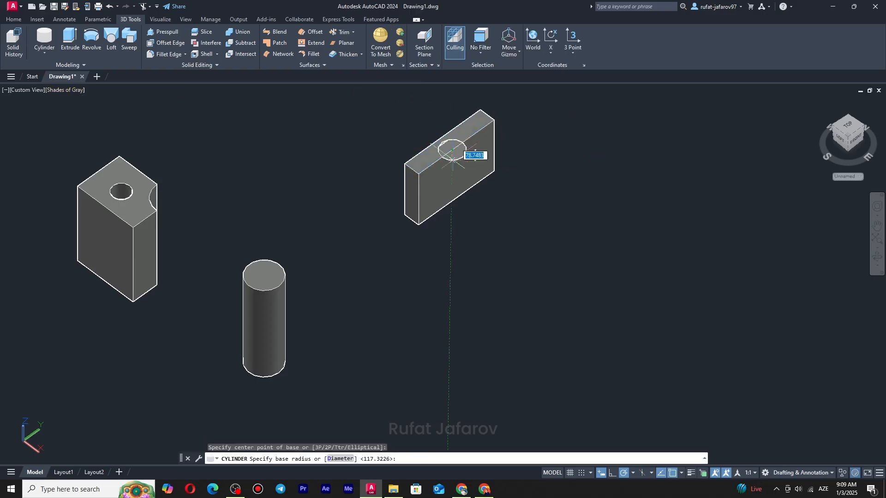
click(467, 149)
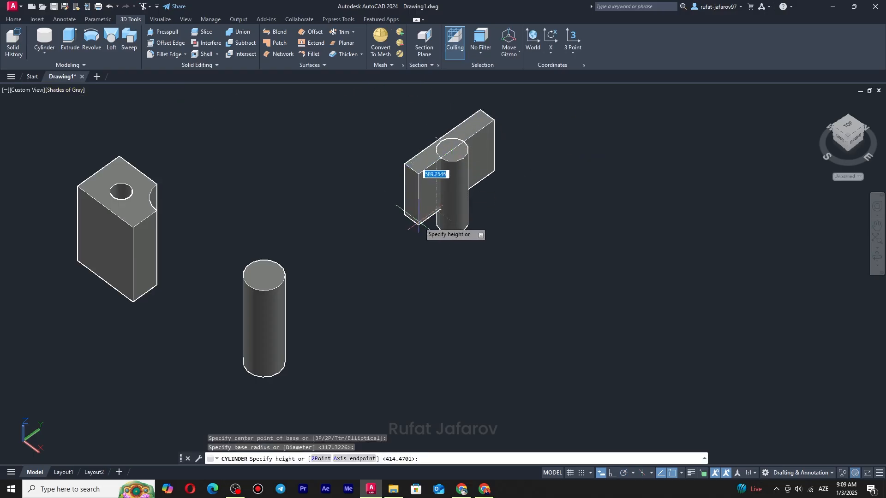
click(418, 220)
shift+middle_drag(511, 188, 305, 119)
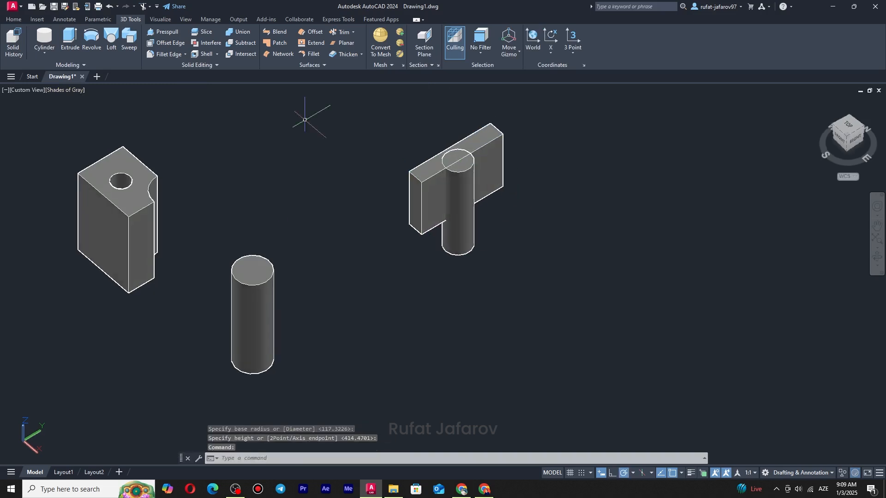
Step: Intersect the thin box with the cylinder on its edge, keeping only their shared half-round volume
click(242, 54)
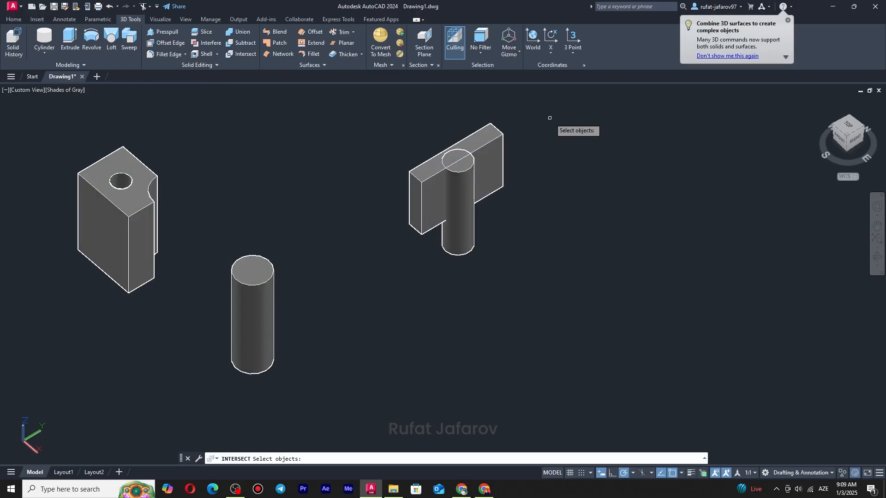
click(375, 235)
key(Return)
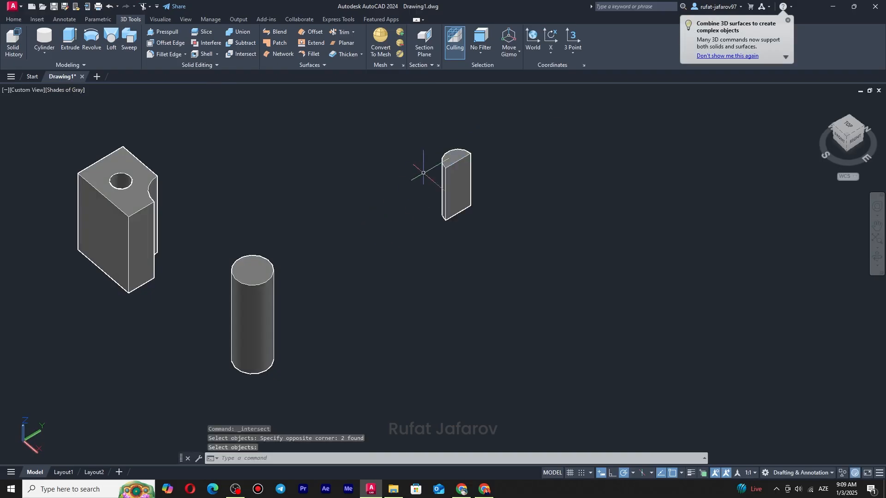
scroll(453, 151, up, 5)
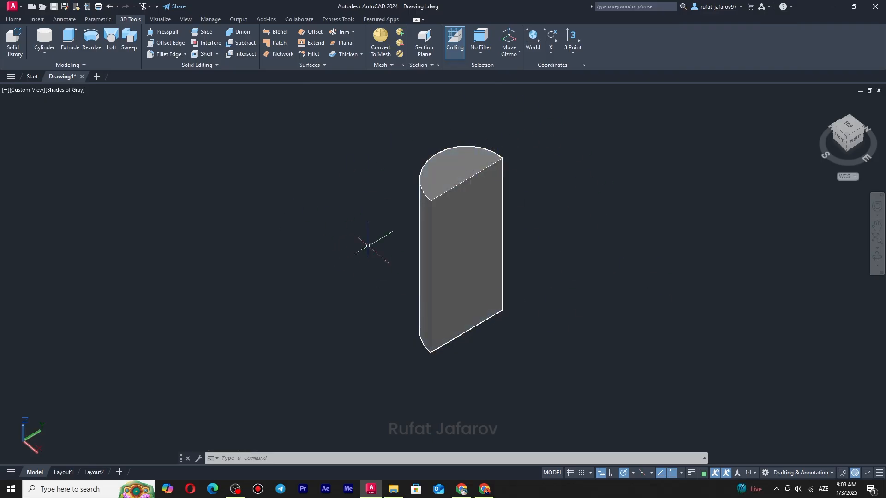
scroll(446, 166, down, 4)
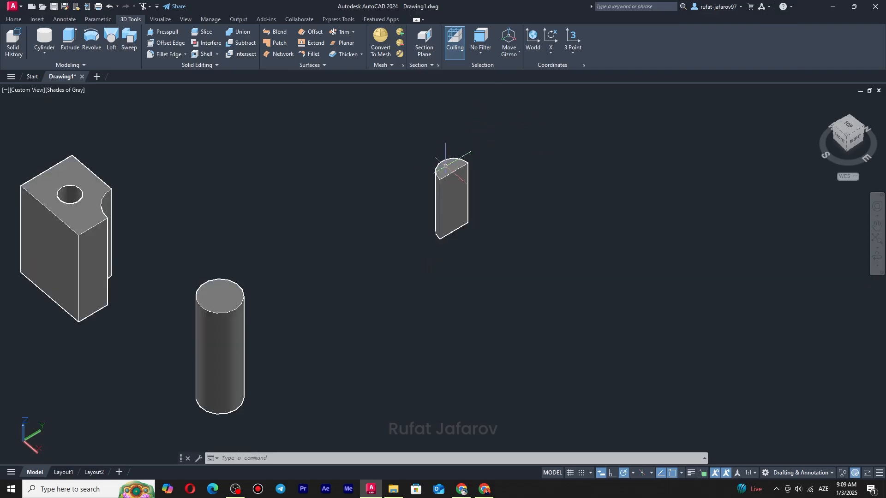
Step: Draw a large box about 992 units high in the empty space beyond the half-round solid
click(51, 50)
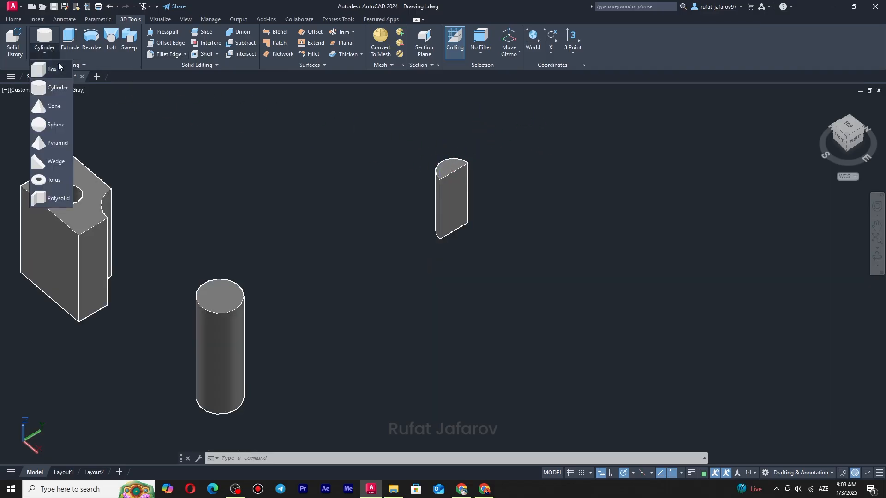
click(57, 67)
middle_drag(507, 194, 238, 132)
click(468, 281)
click(471, 113)
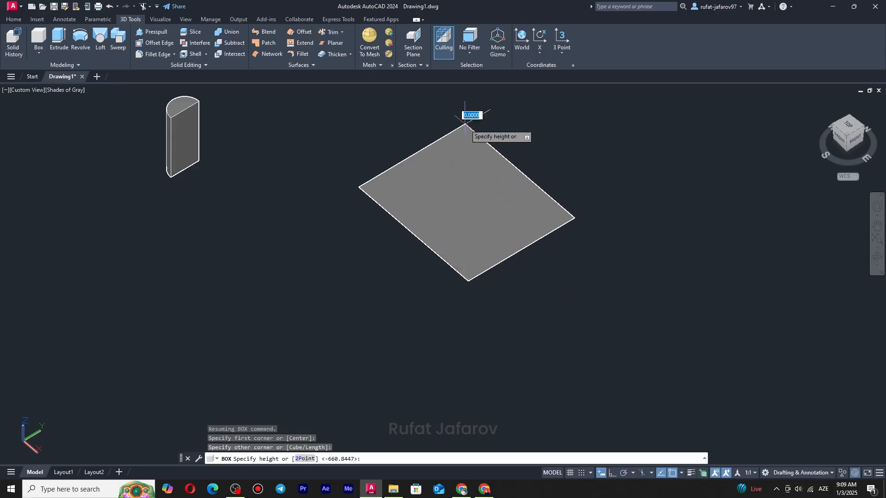
scroll(422, 191, up, 3)
click(412, 110)
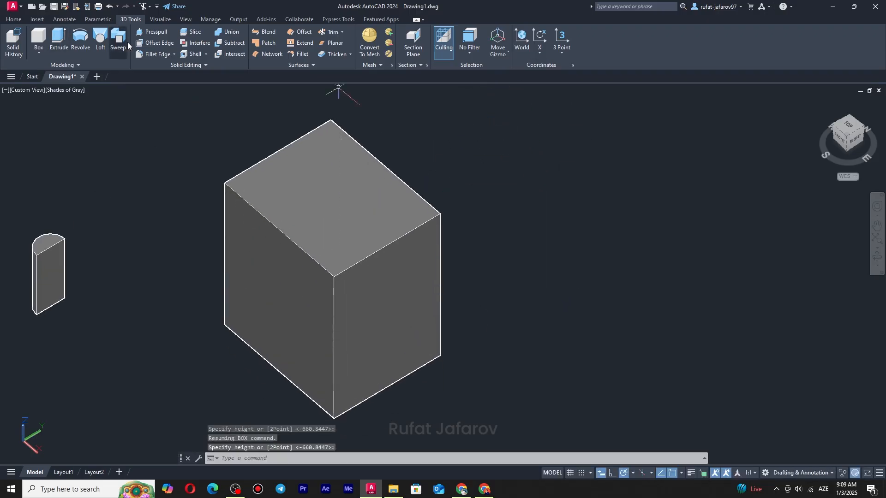
Step: Draw a cylinder from the centre of the large box's top face down through the box and past its base
click(52, 90)
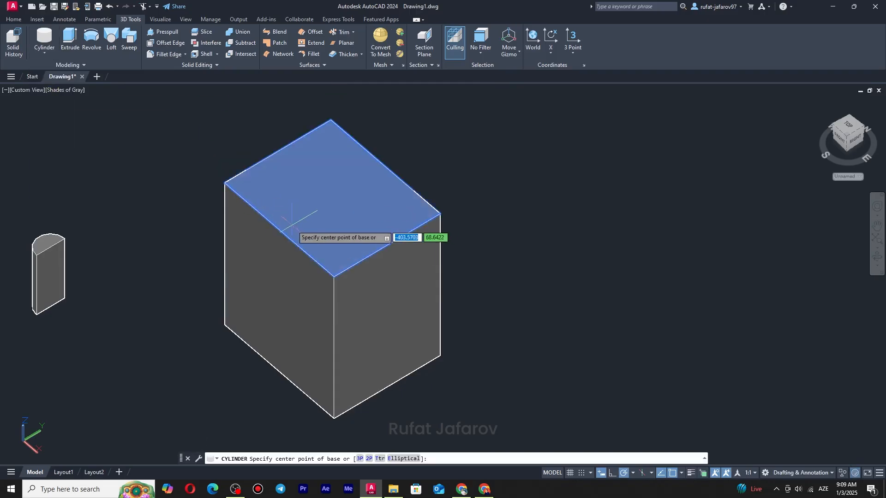
click(331, 190)
click(335, 168)
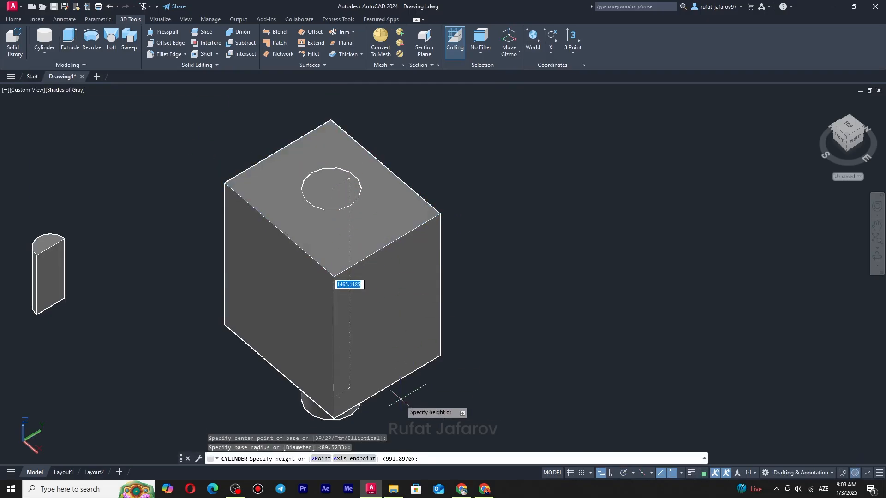
middle_drag(447, 393, 521, 296)
click(459, 365)
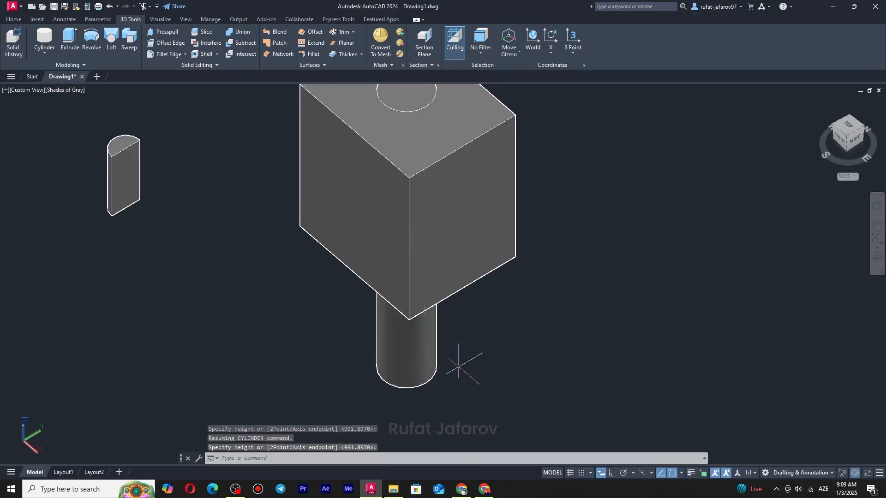
Step: Copy the large box together with its cylinder to the free space on the side away from the half-round solid
middle_drag(467, 177, 325, 205)
scroll(324, 205, down, 3)
click(420, 144)
click(217, 246)
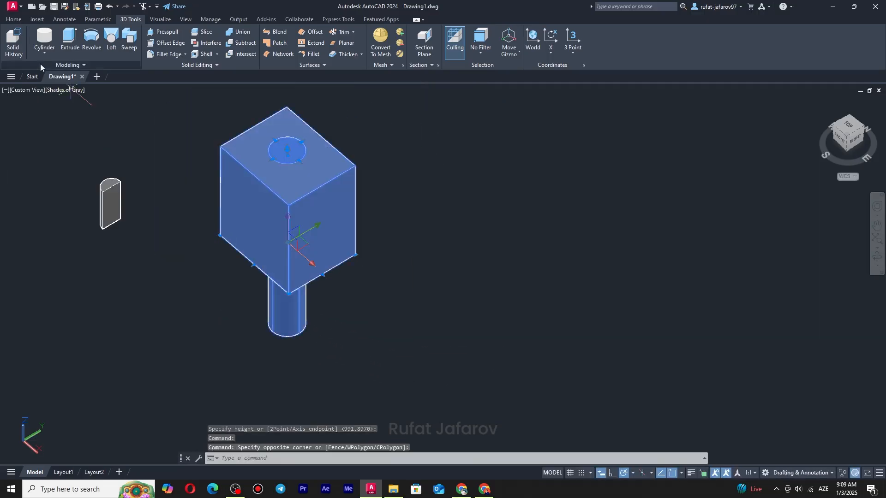
click(13, 19)
click(119, 43)
click(307, 213)
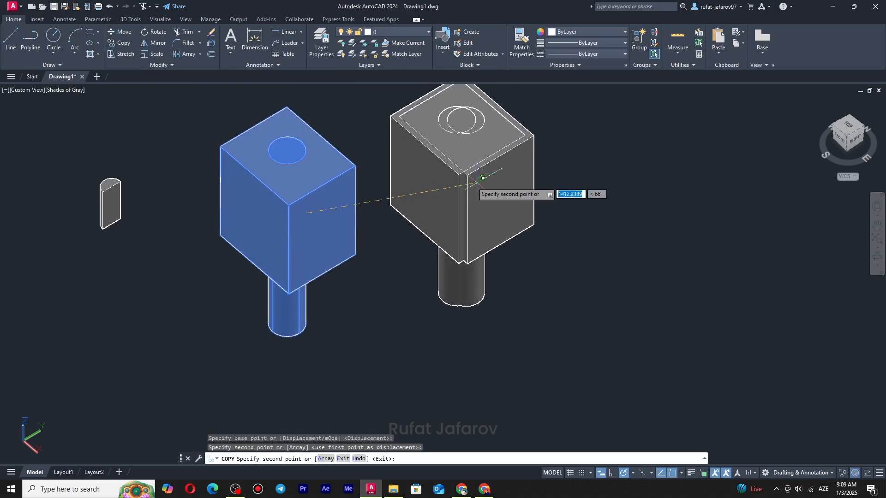
middle_drag(462, 185, 502, 260)
key(Escape)
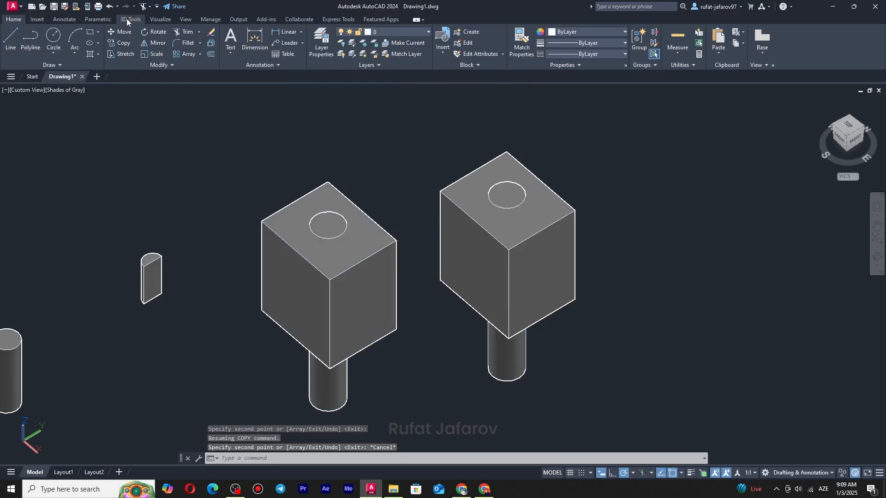
Step: Run an interference check on the original large box and its cylinder, keeping the interference object on close
click(128, 20)
click(206, 43)
click(345, 155)
click(282, 258)
key(Return)
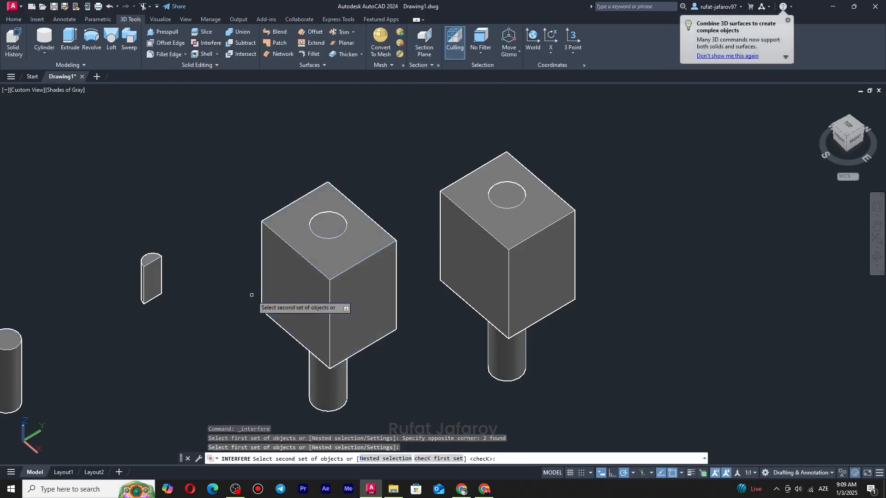
click(433, 461)
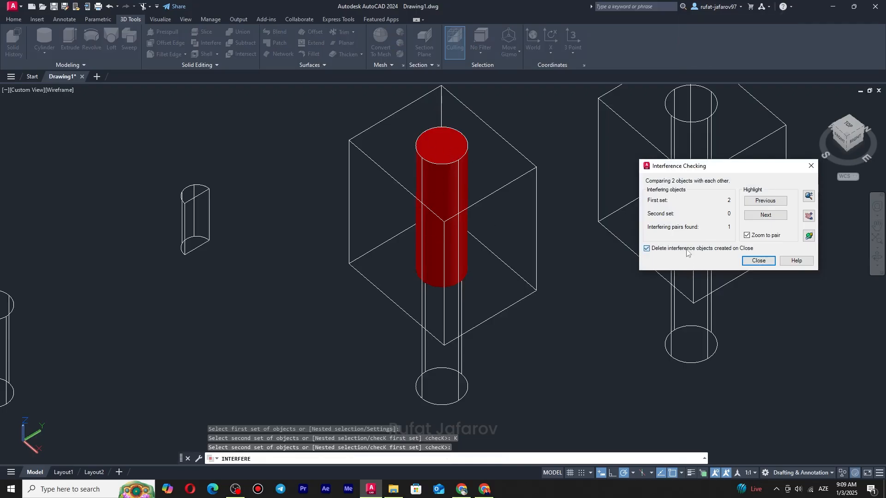
click(759, 261)
key(Escape)
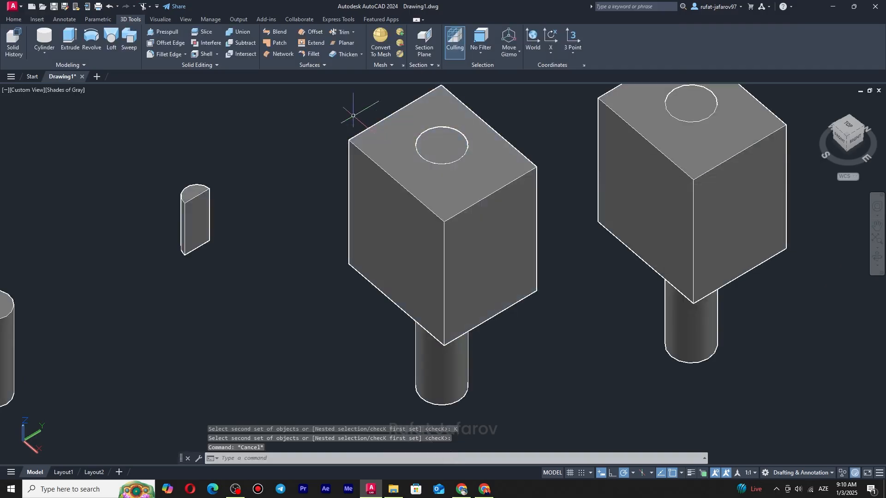
Step: Move the interference solid out of the original large box to the gap beside the half-round solid
click(352, 115)
click(530, 346)
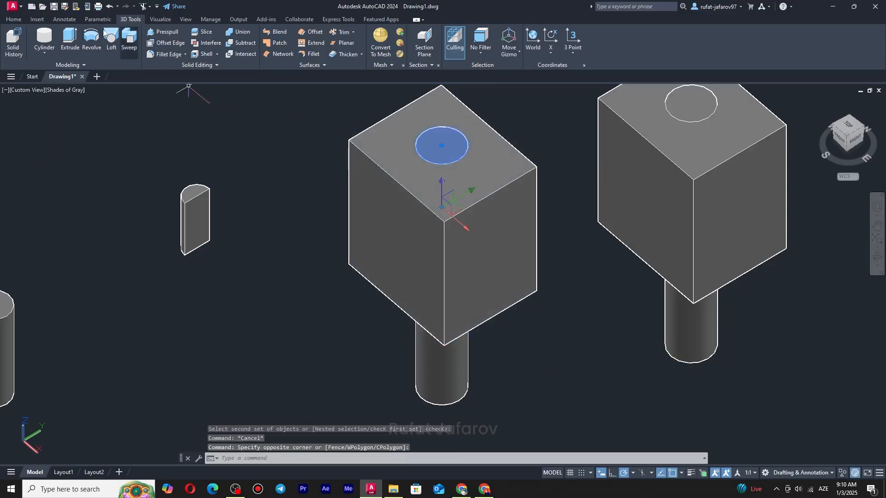
click(21, 21)
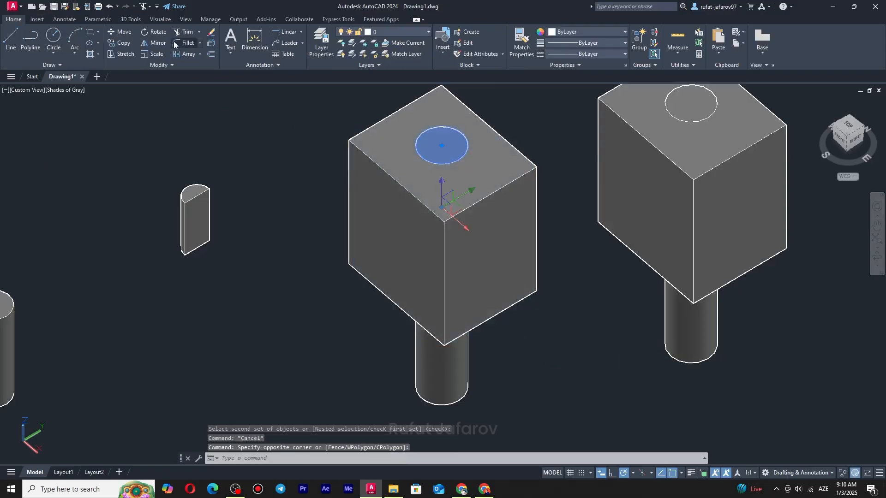
click(120, 43)
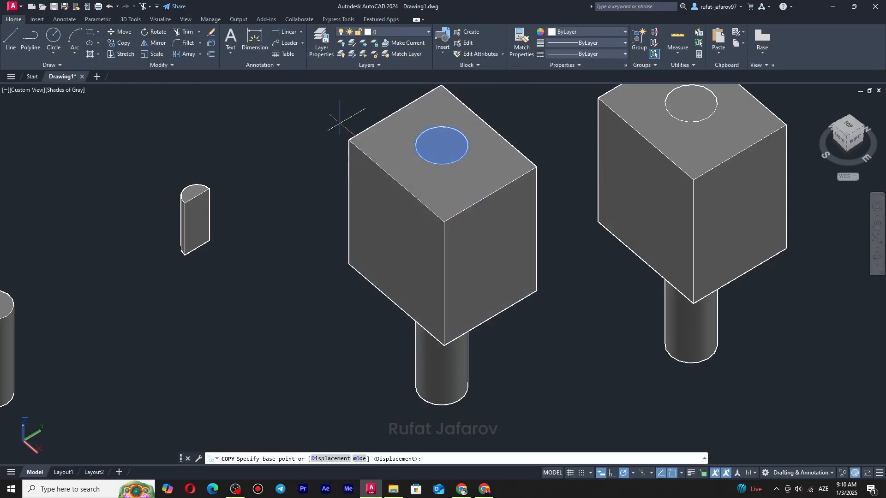
key(Escape)
click(121, 31)
click(348, 109)
click(545, 286)
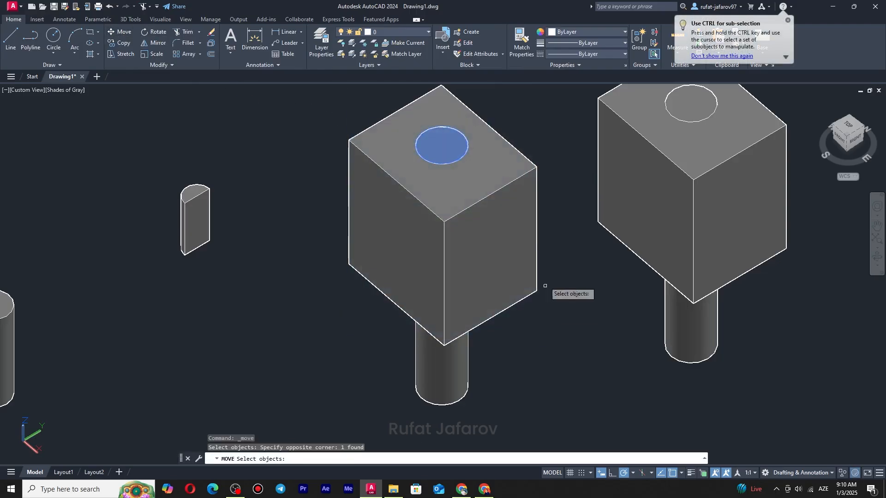
key(Return)
click(456, 177)
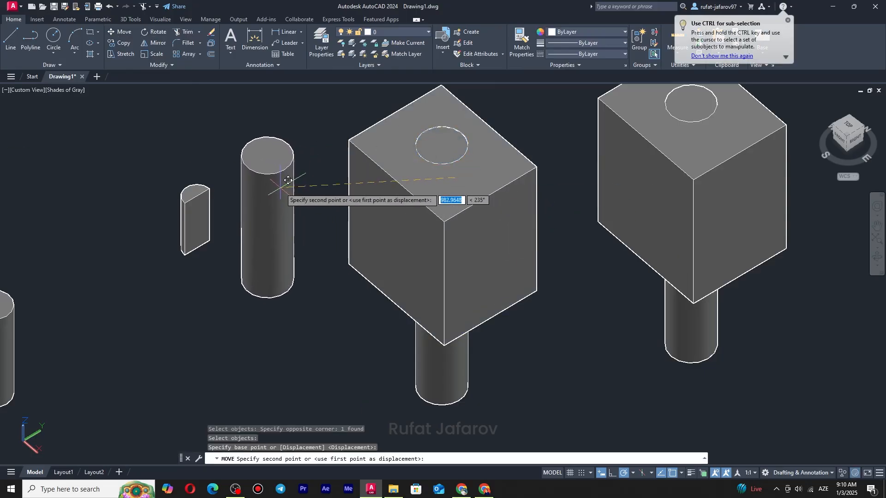
click(288, 176)
Step: Examine the original large box, its cylinder and the separated interference solid by highlighting them in turn
click(349, 111)
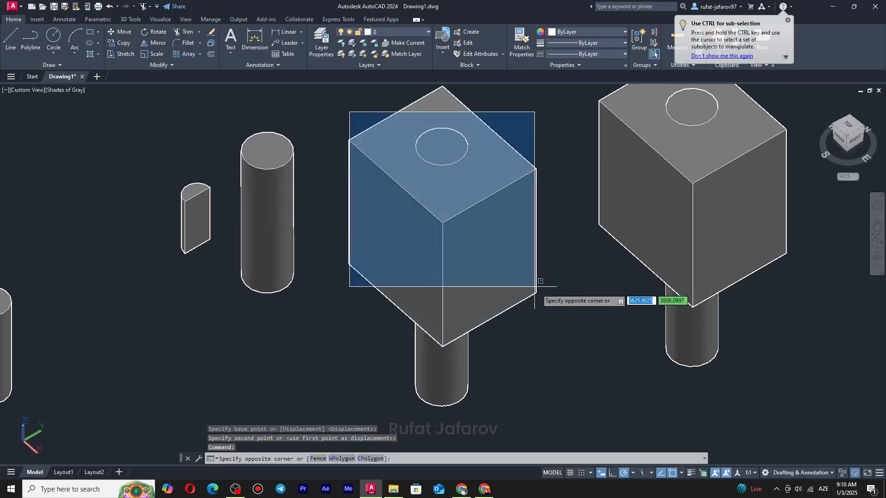
key(Escape)
click(466, 196)
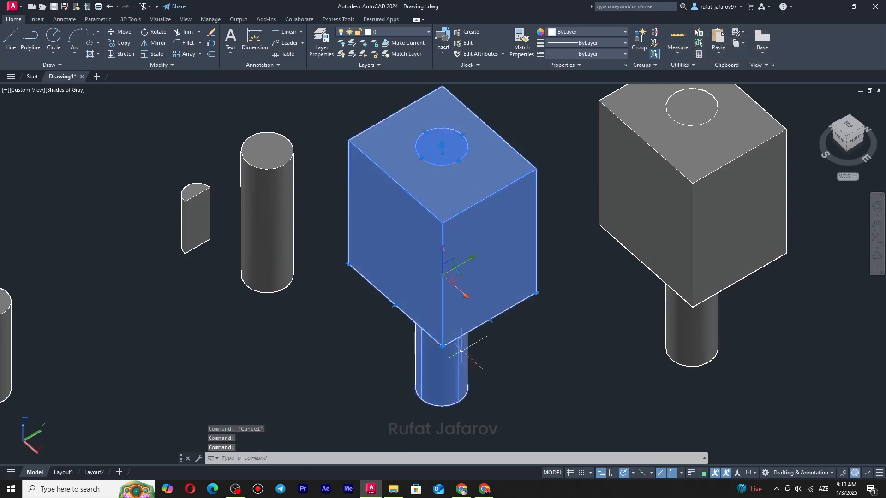
scroll(500, 290, down, 6)
key(Escape)
middle_drag(571, 219, 476, 236)
scroll(475, 237, up, 5)
middle_drag(330, 253, 378, 217)
click(219, 180)
click(193, 253)
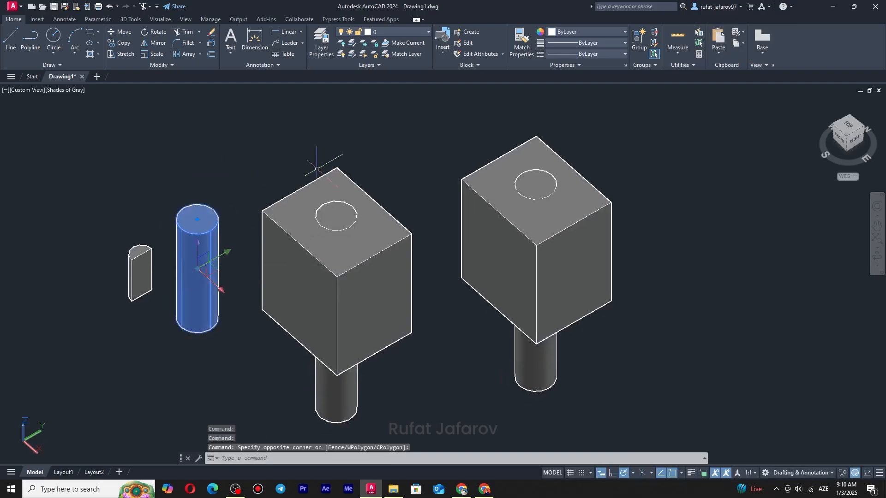
key(Escape)
click(368, 153)
key(Escape)
middle_drag(368, 194, 334, 193)
Step: Intersect the copied large box with its cylinder, keeping only their common volume
click(133, 21)
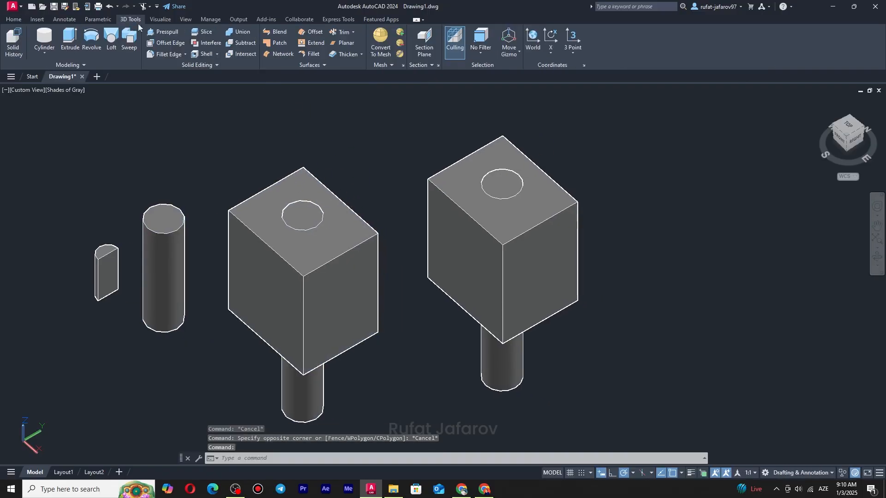
click(247, 54)
click(609, 135)
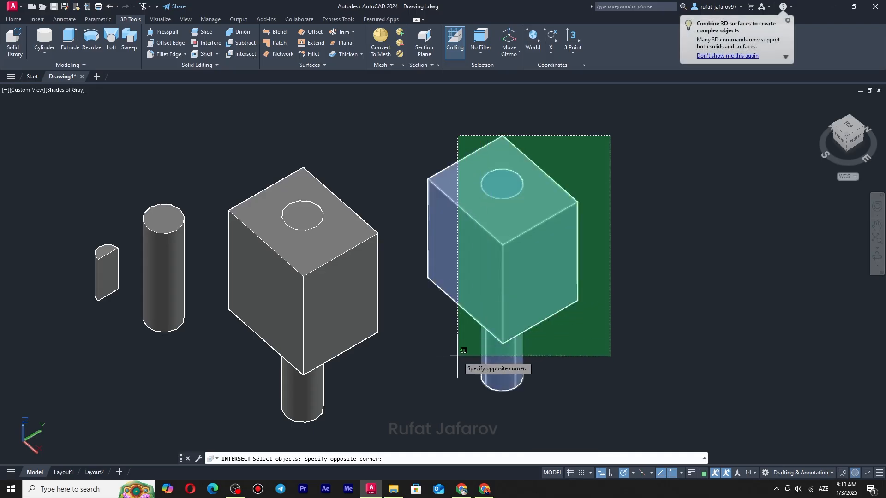
click(442, 355)
key(Return)
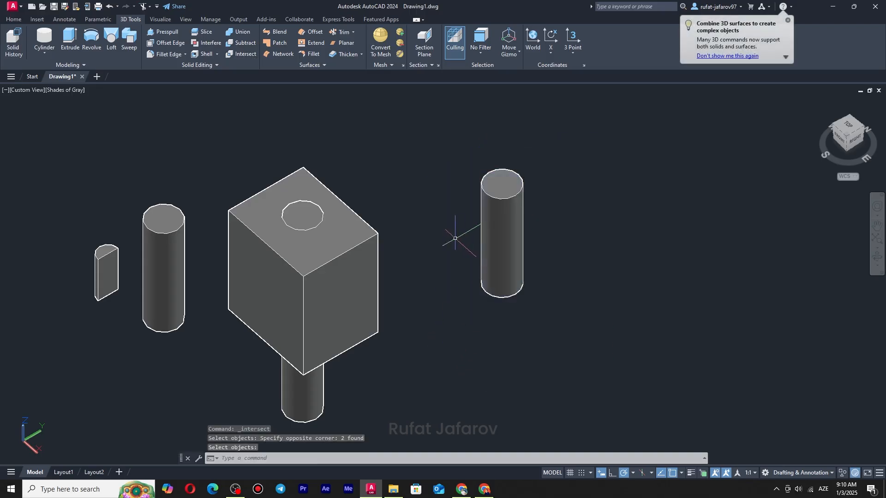
mouse_move(491, 247)
shift+middle_down()
mouse_move(514, 231)
mouse_move(382, 188)
mouse_move(516, 233)
mouse_move(477, 238)
shift+middle_up()
scroll(319, 218, down, 2)
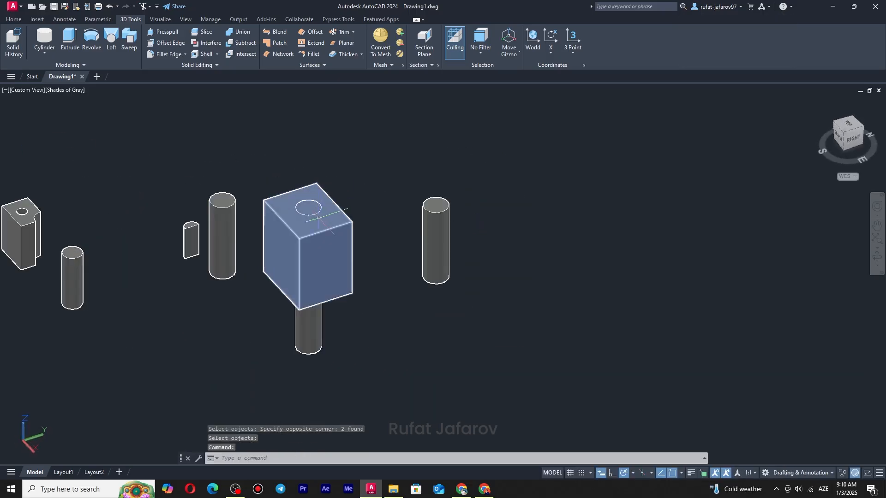
scroll(314, 203, up, 3)
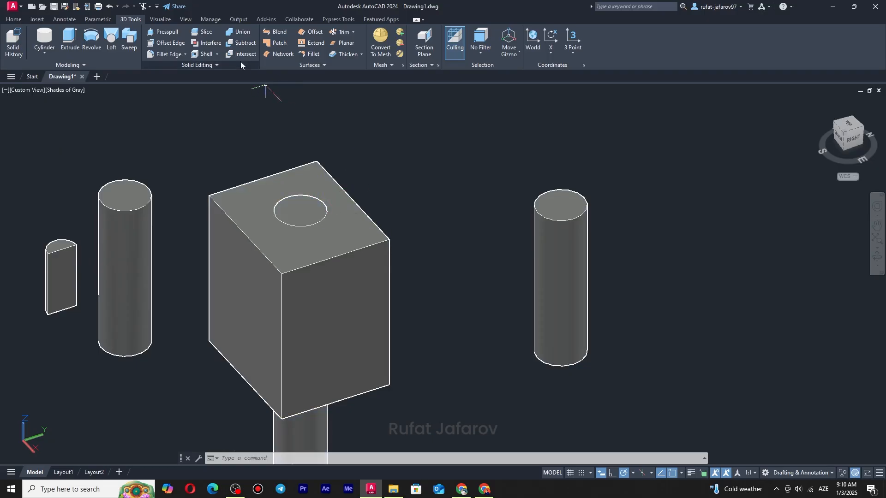
scroll(328, 146, down, 3)
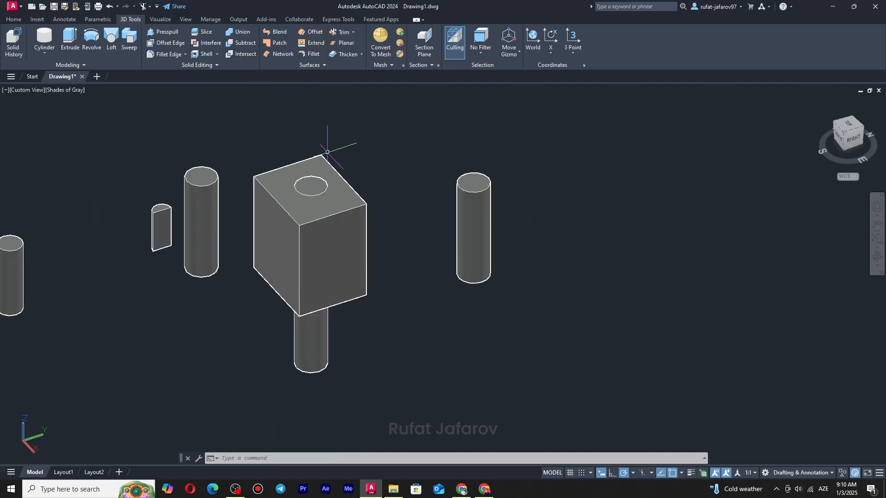
middle_drag(327, 152, 391, 164)
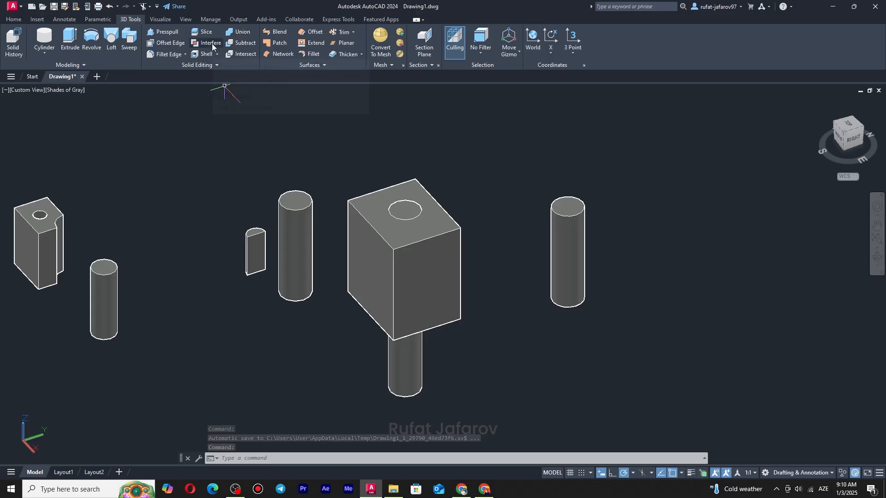
click(233, 32)
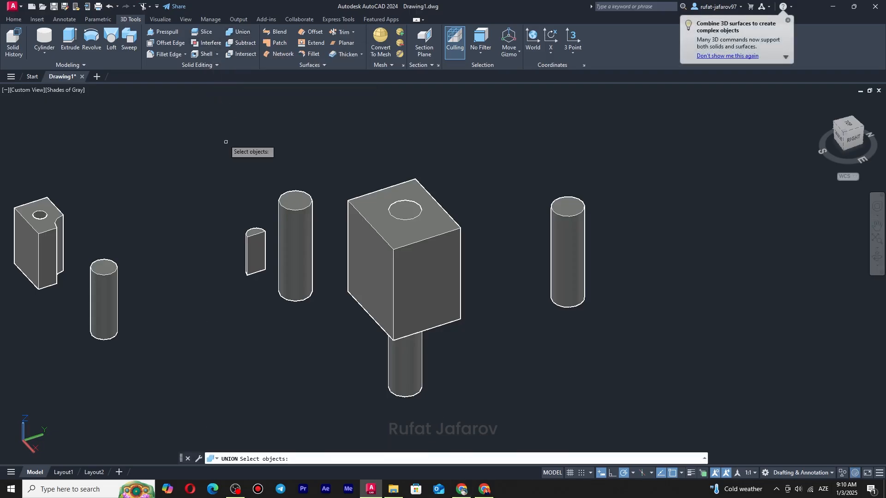
key(Escape)
click(243, 43)
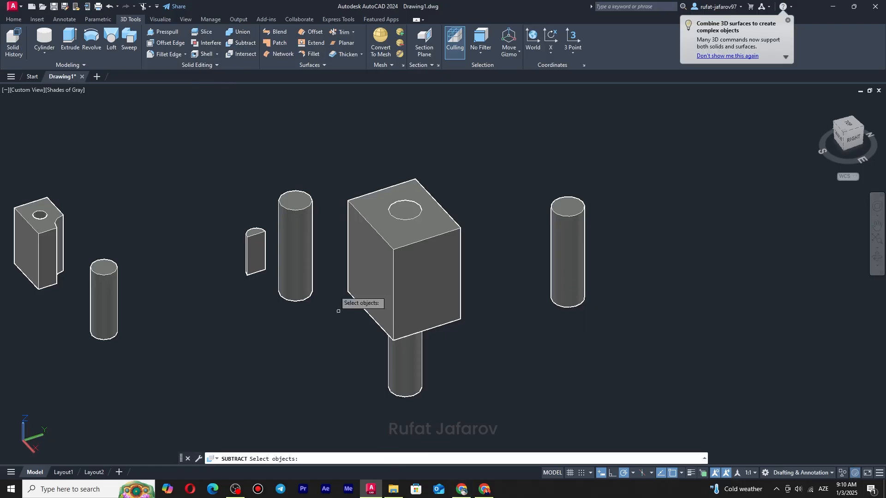
key(Escape)
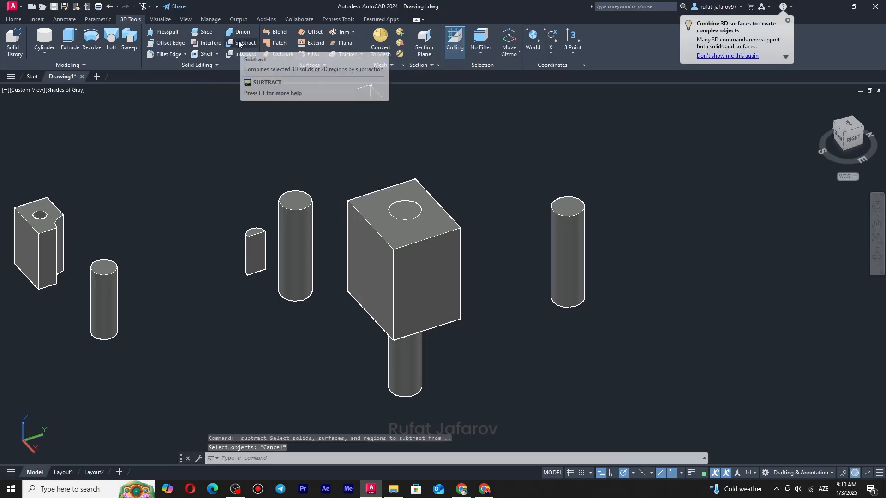